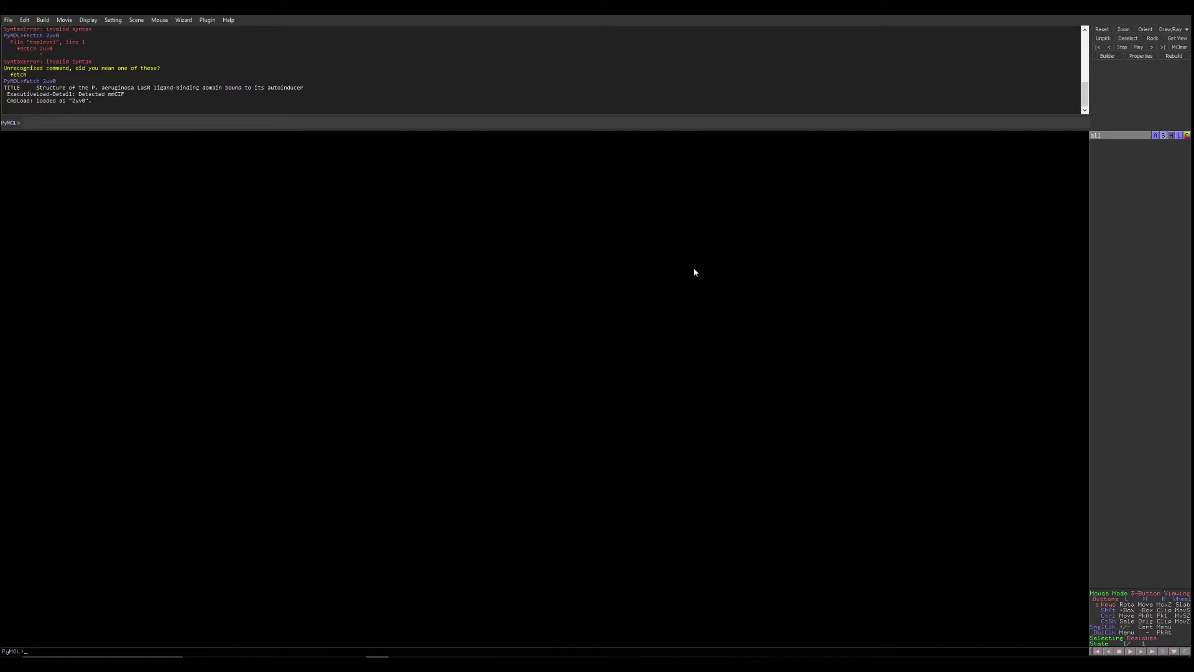
Load the LasR ligand-binding domain structure with the command fetch 2uv0
{"action": "left_click", "coordinate": [25, 123]}
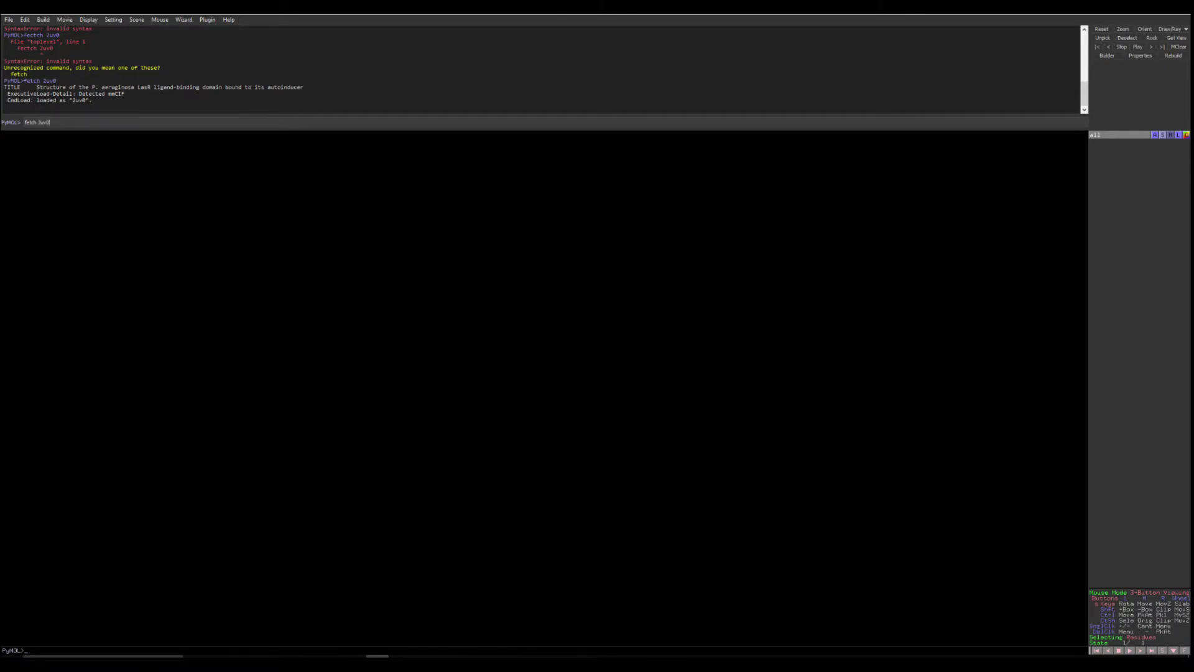
{"action": "key", "text": "Return"}
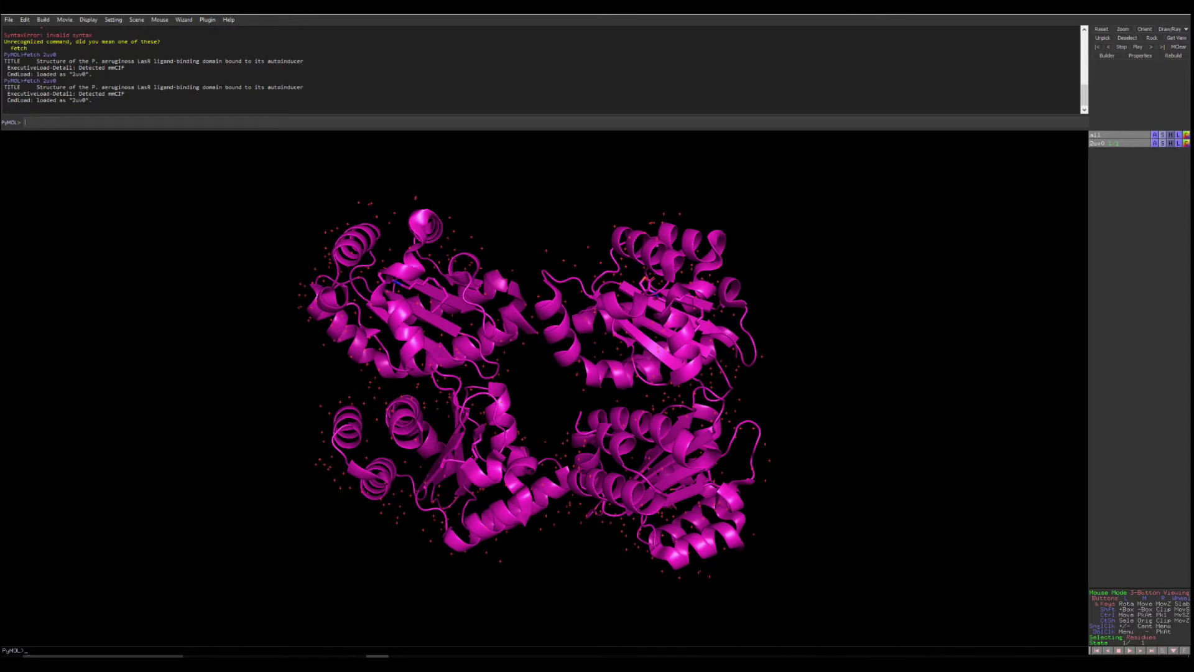
Orient the four-subunit magenta cartoon and store the view with the command scene 001, store
{"action": "left_click_drag", "start_coordinate": [690, 529], "coordinate": [661, 398]}
{"action": "left_click_drag", "start_coordinate": [538, 523], "coordinate": [623, 358]}
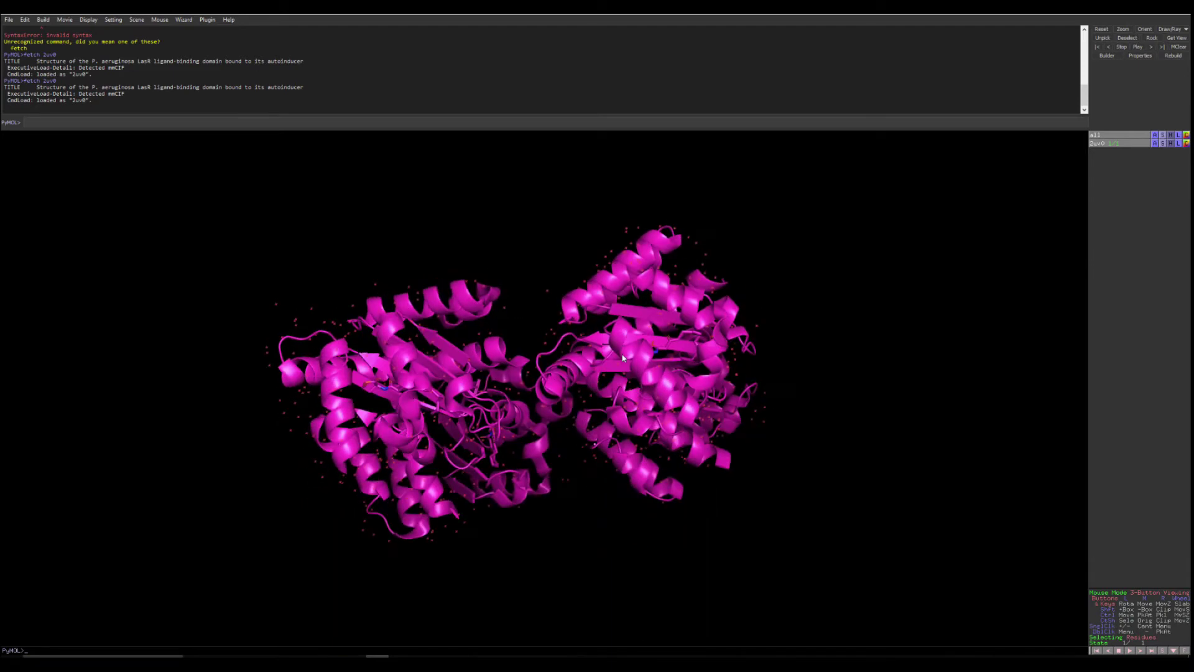
{"action": "left_click_drag", "start_coordinate": [539, 493], "coordinate": [522, 401]}
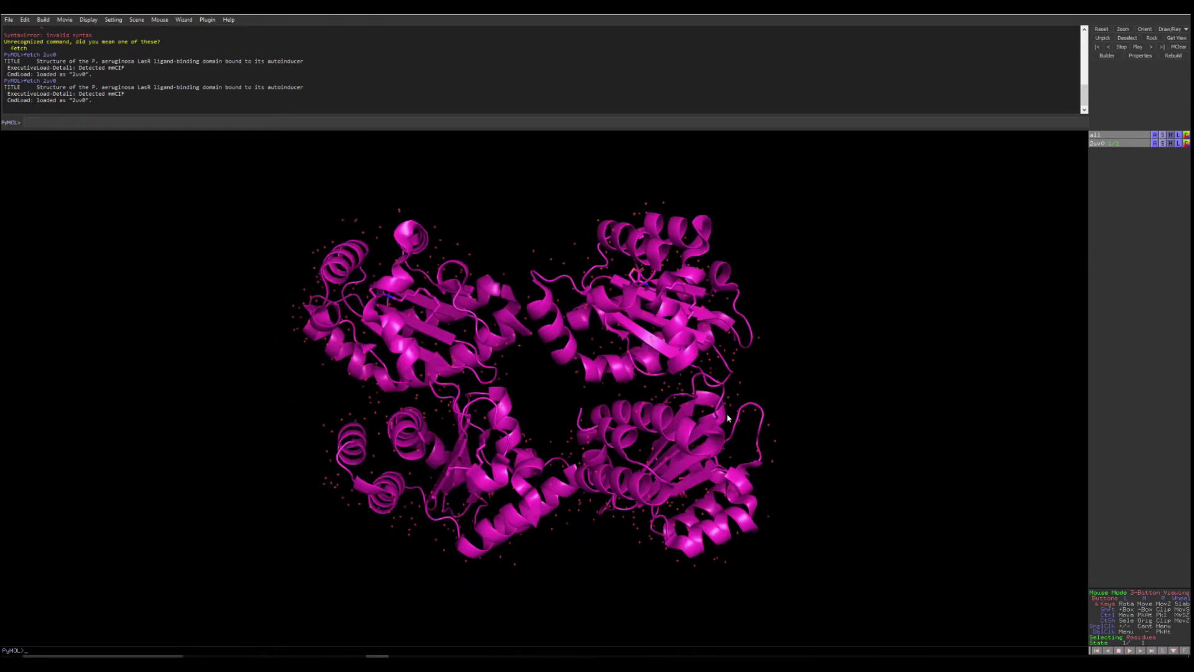
{"action": "left_click_drag", "start_coordinate": [728, 417], "coordinate": [728, 424]}
{"action": "left_click_drag", "start_coordinate": [581, 438], "coordinate": [568, 419]}
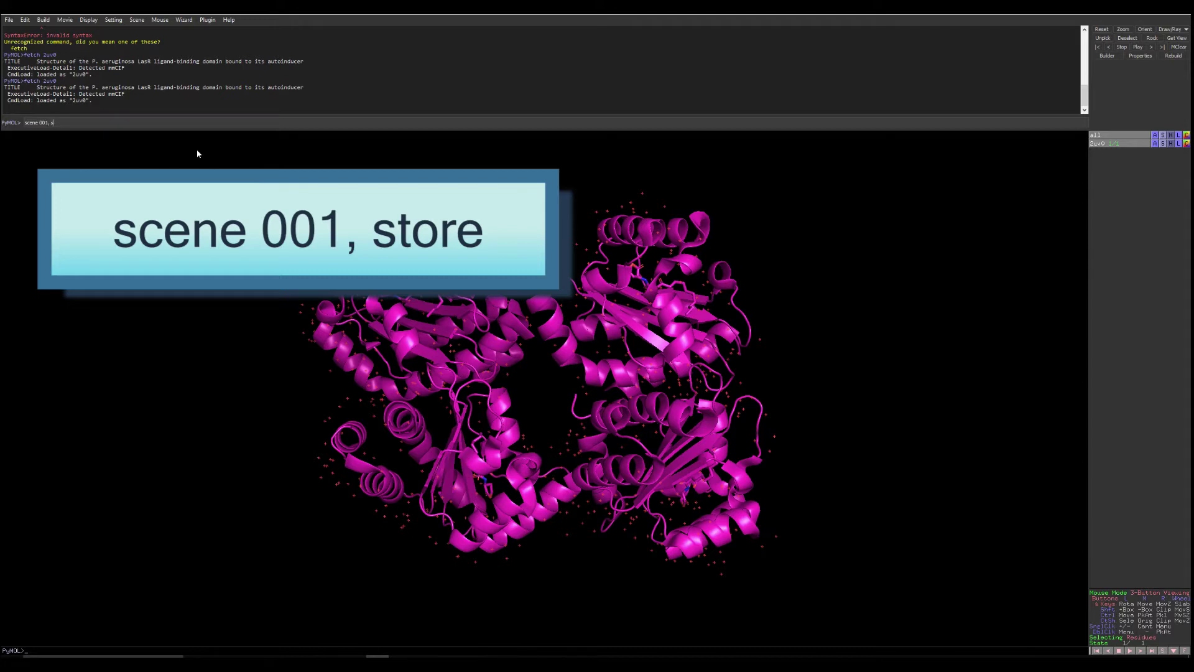
{"action": "key", "text": "Return"}
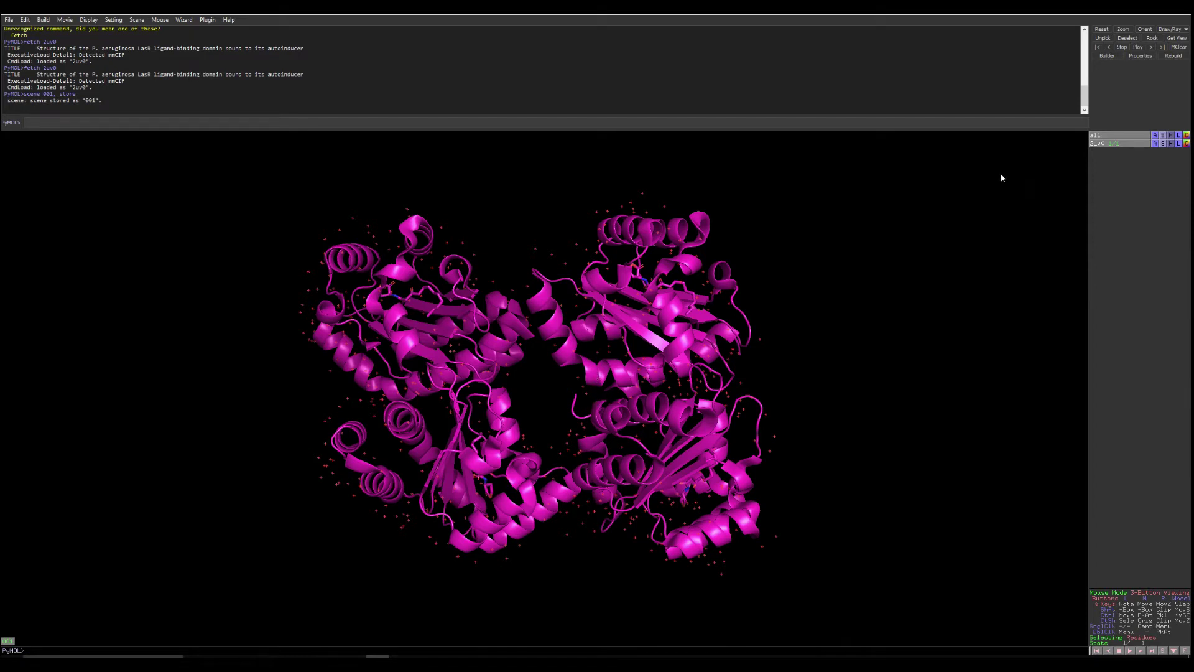
Remove the water molecules from the 2uv0 object
{"action": "left_click", "coordinate": [1156, 145]}
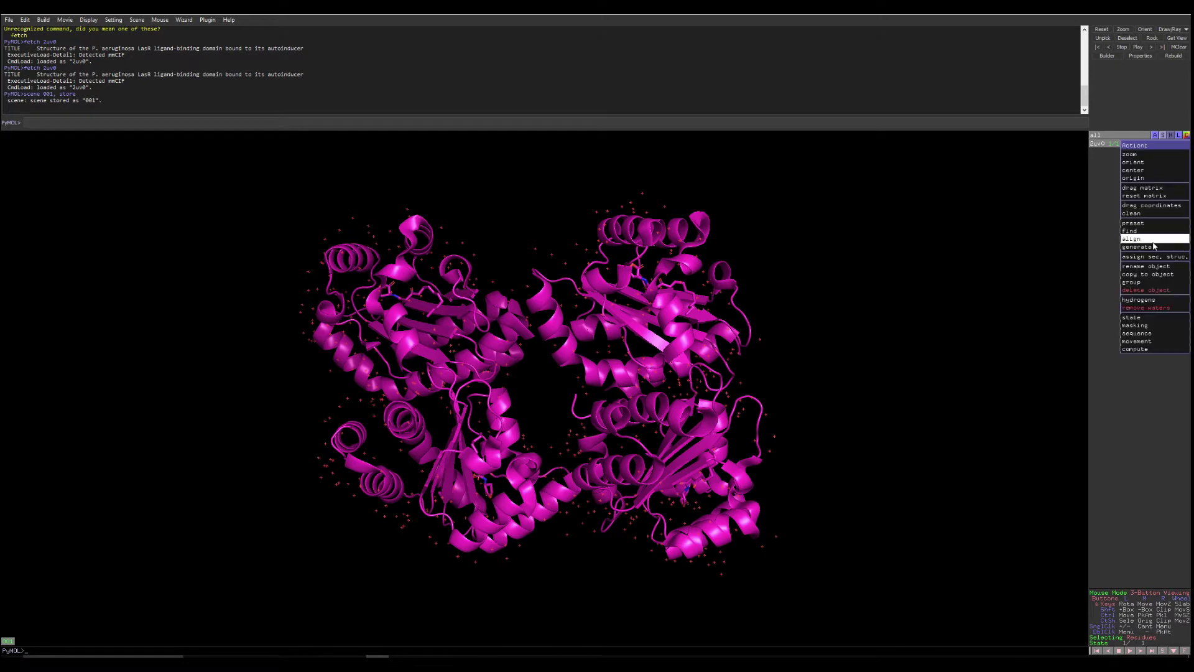
{"action": "mouse_move", "coordinate": [1154, 248]}
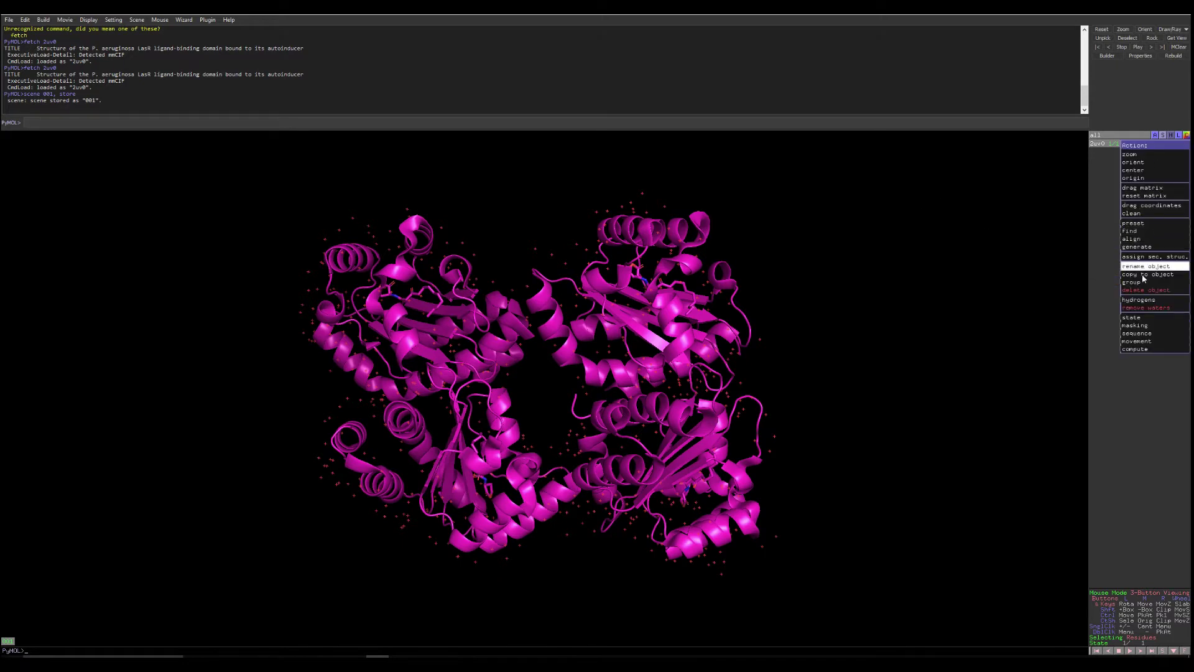
{"action": "left_click", "coordinate": [1146, 307]}
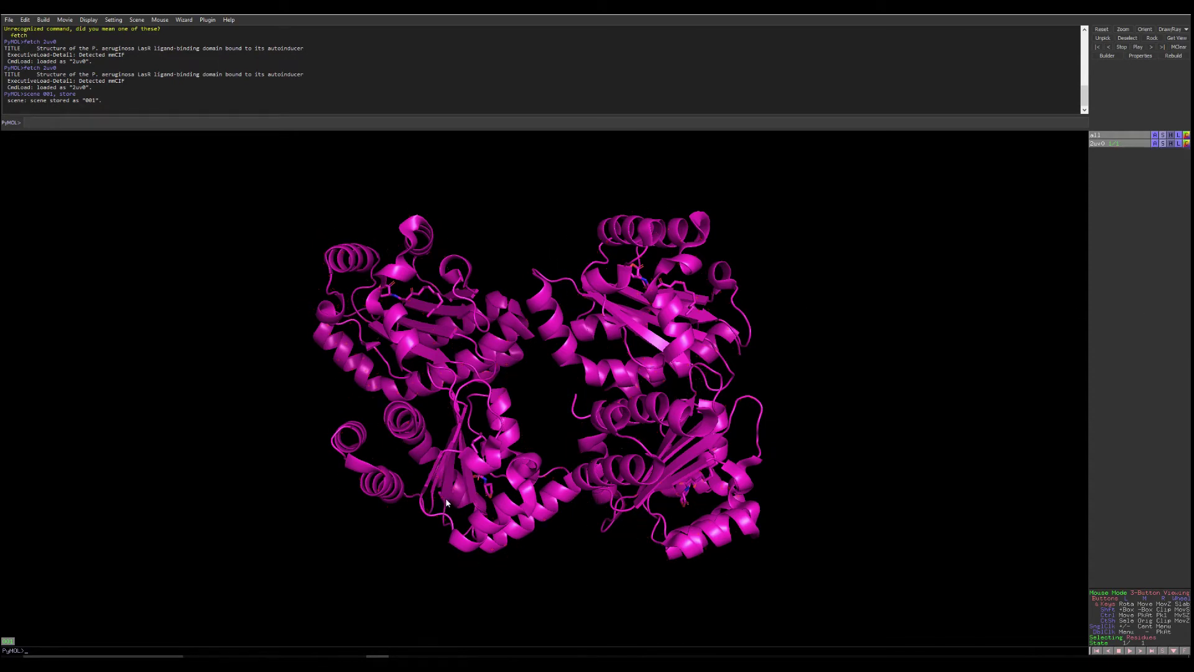
Apply the publication preset to the 2uv0 object
{"action": "left_click", "coordinate": [1154, 144]}
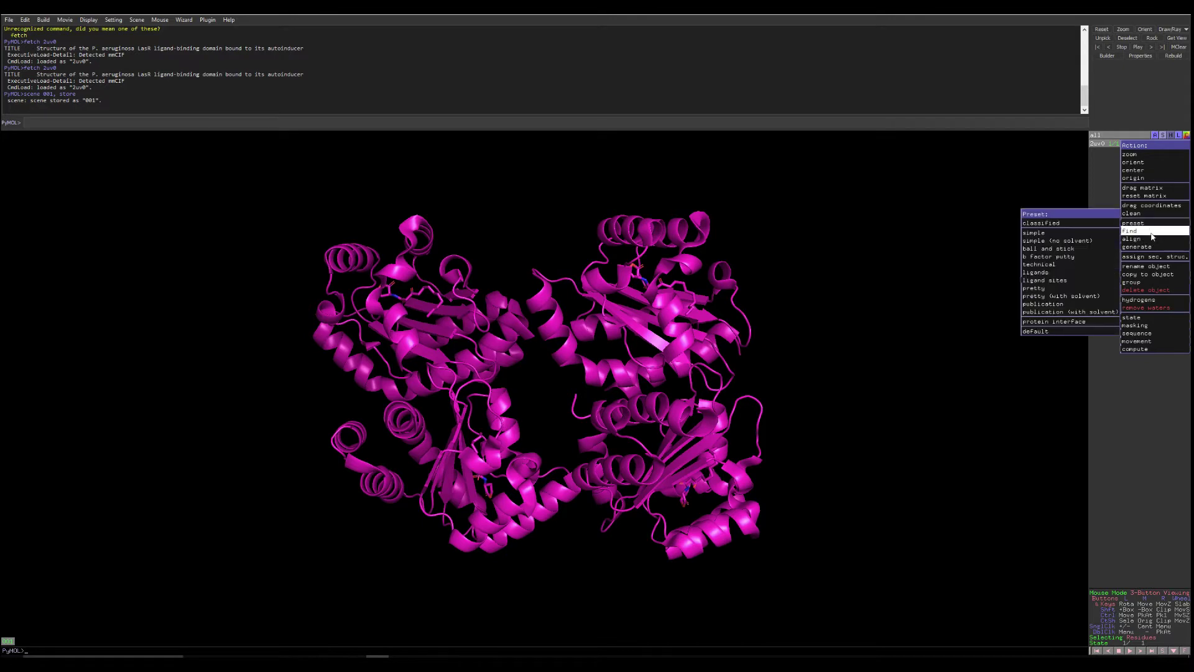
{"action": "mouse_move", "coordinate": [1149, 232]}
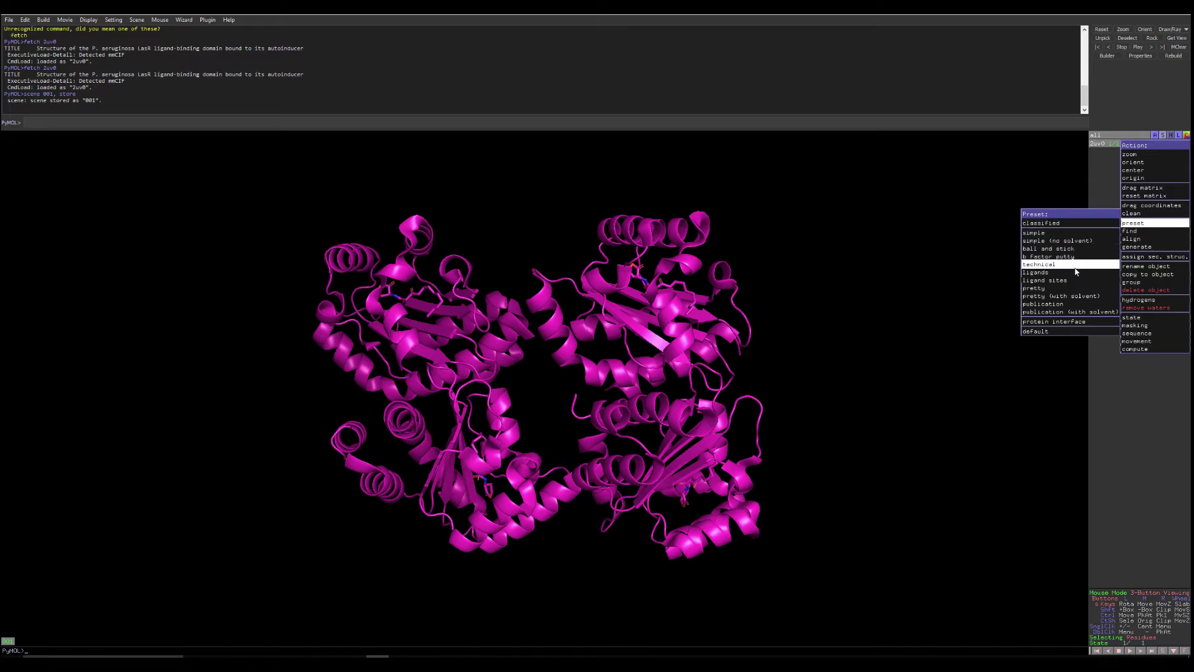
{"action": "left_click", "coordinate": [1044, 304]}
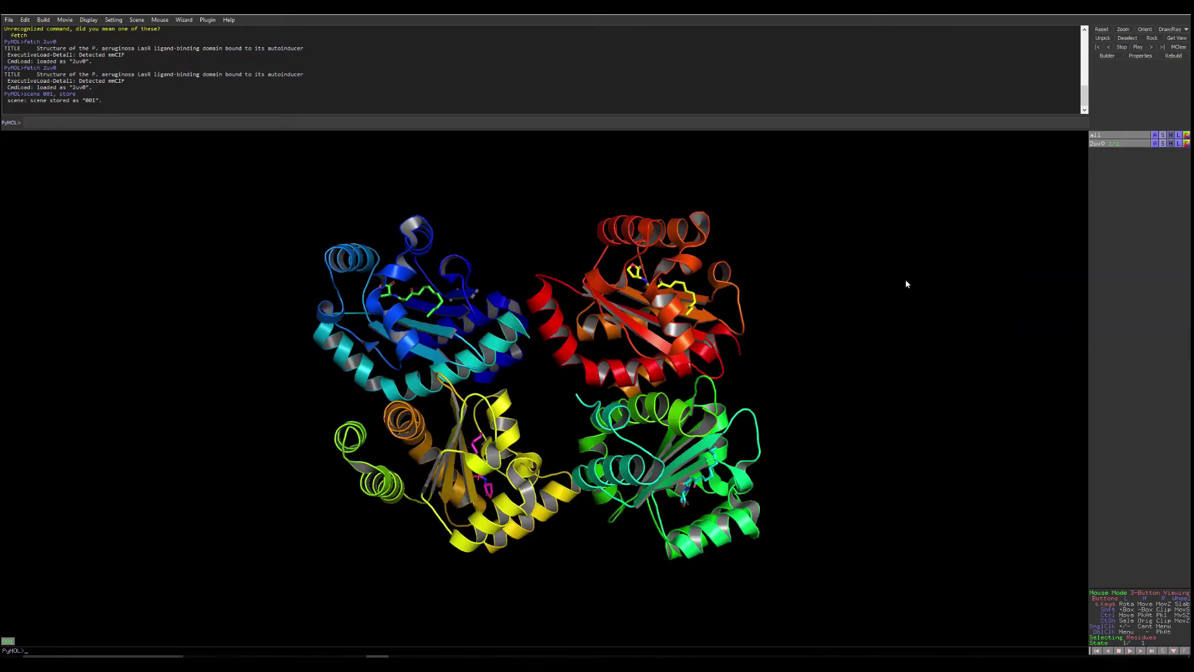
{"action": "mouse_move", "coordinate": [563, 451]}
{"action": "left_mouse_down"}
{"action": "mouse_move", "coordinate": [561, 426]}
{"action": "mouse_move", "coordinate": [550, 446]}
{"action": "mouse_move", "coordinate": [562, 455]}
{"action": "left_mouse_up"}
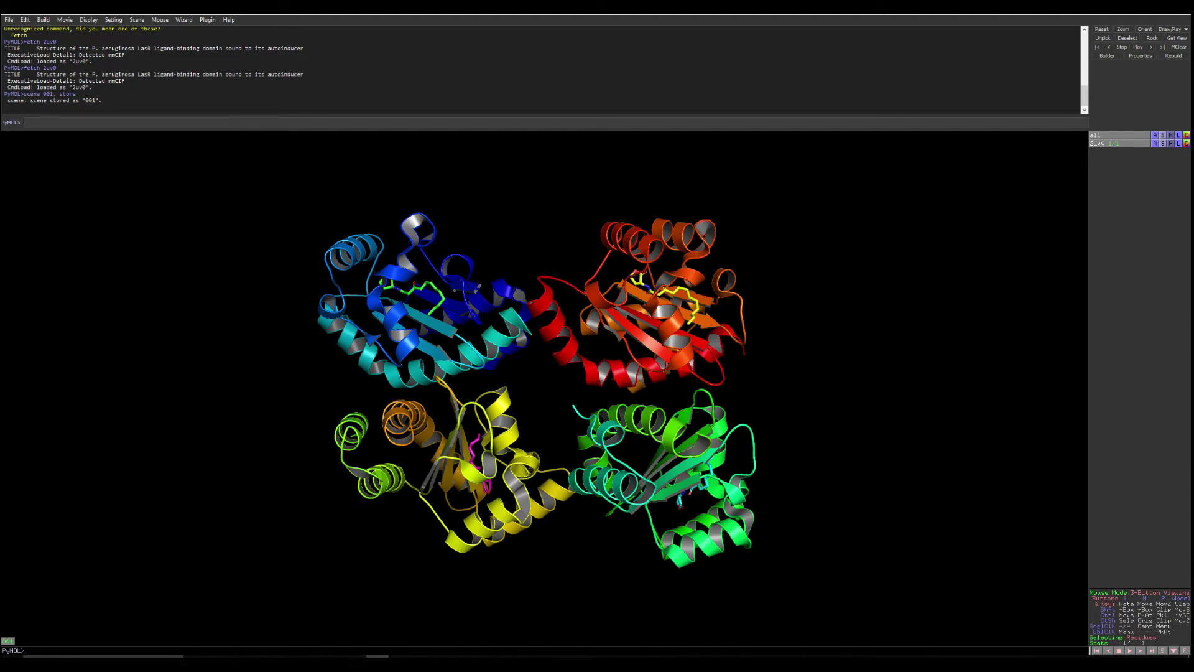
Switch the display's color space to CMYK (for publications)
{"action": "left_click", "coordinate": [89, 20]}
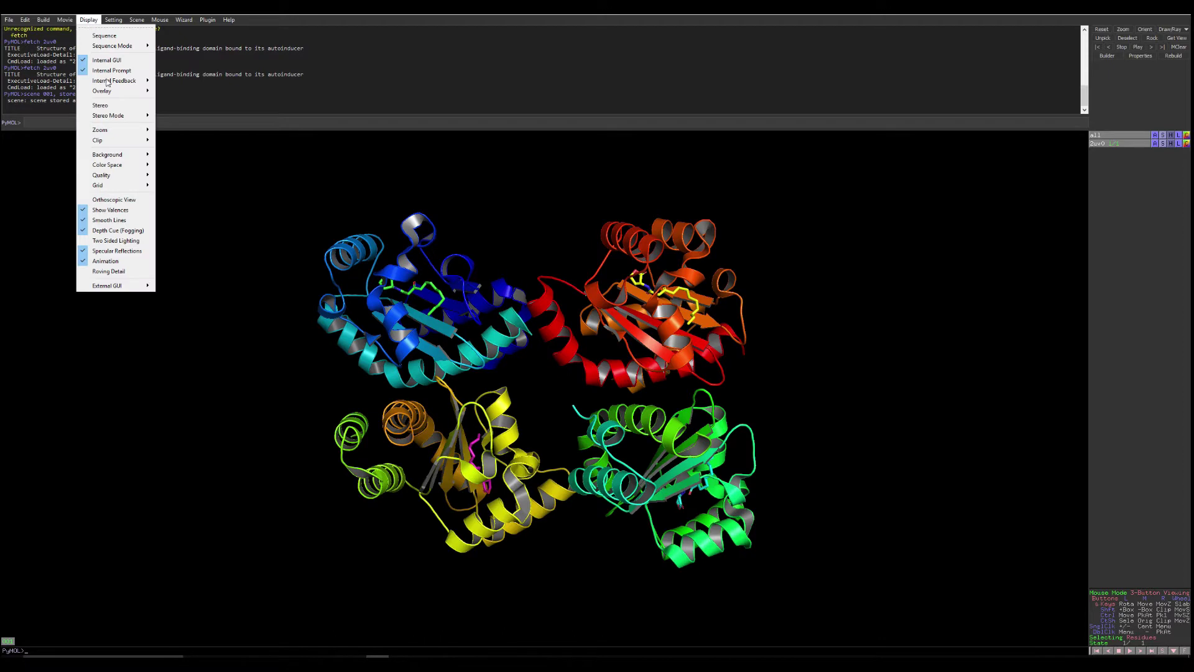
{"action": "mouse_move", "coordinate": [138, 157]}
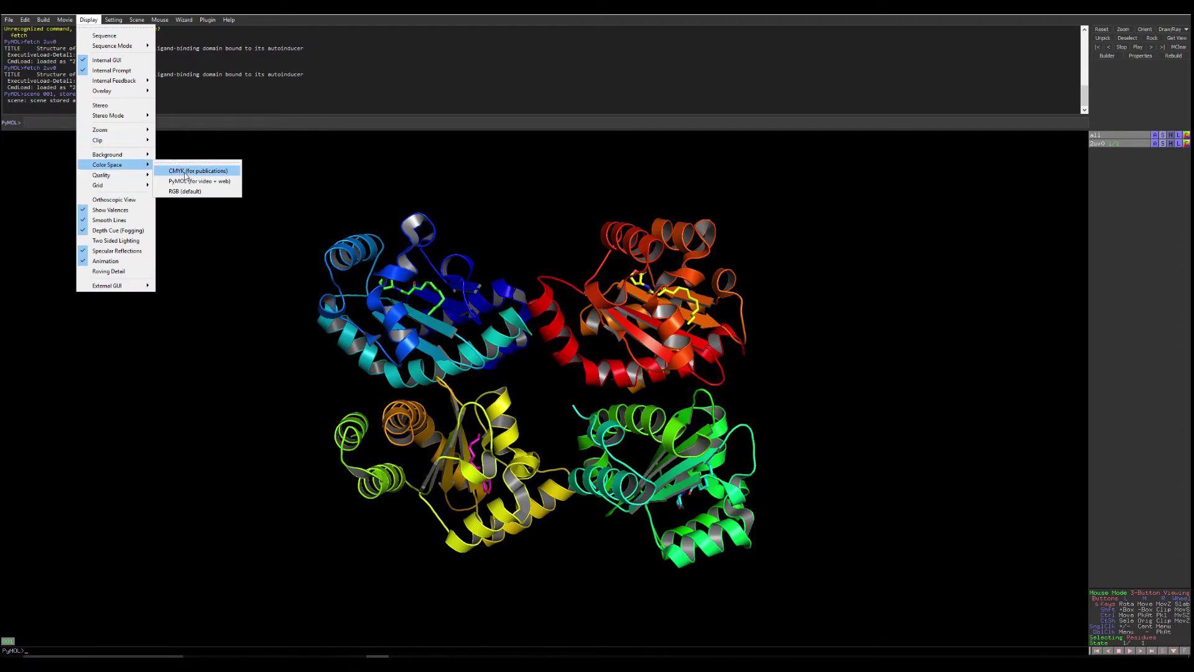
{"action": "left_click", "coordinate": [186, 174]}
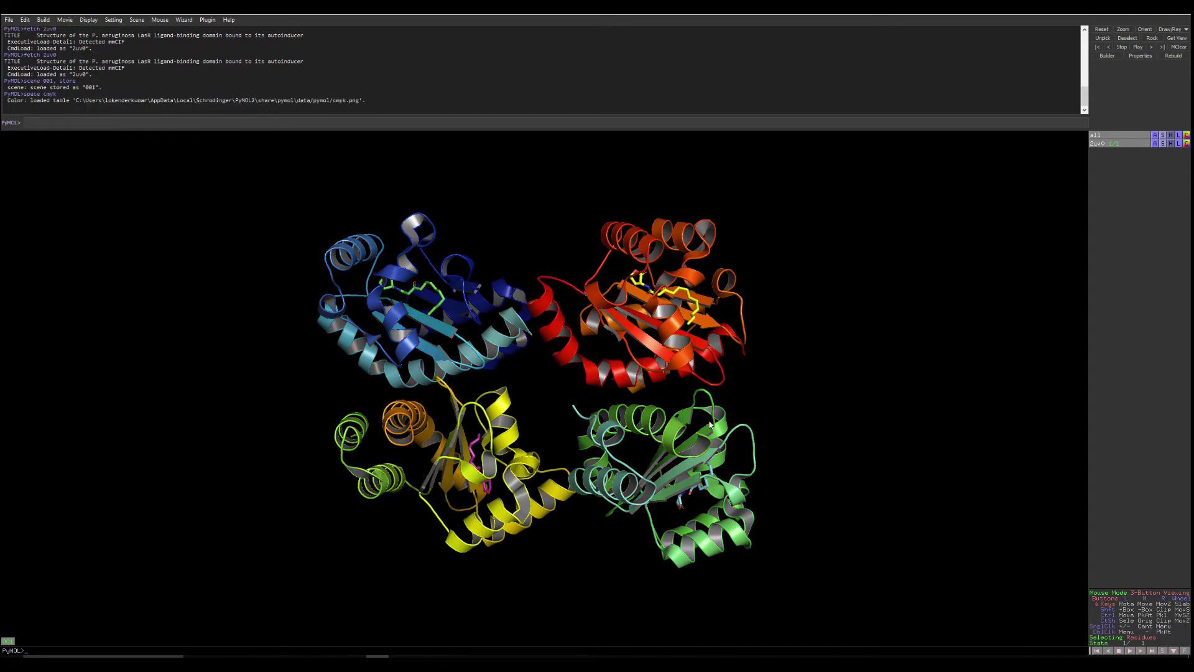
{"action": "left_click_drag", "start_coordinate": [547, 455], "coordinate": [538, 428]}
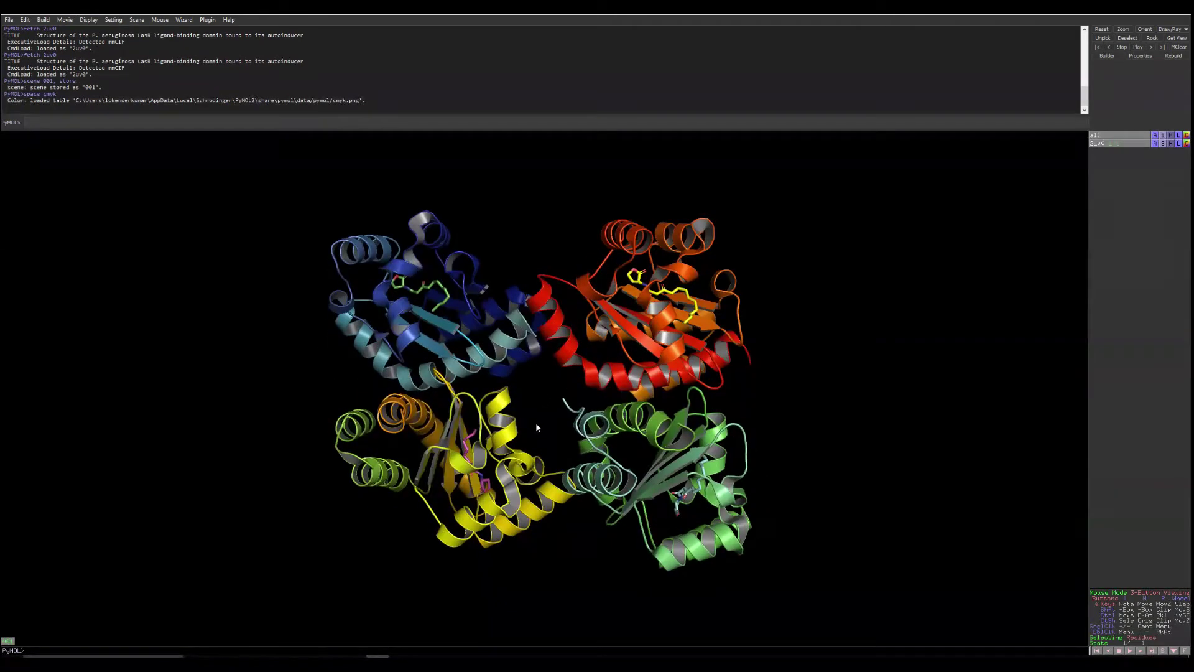
{"action": "left_click_drag", "start_coordinate": [649, 350], "coordinate": [664, 352]}
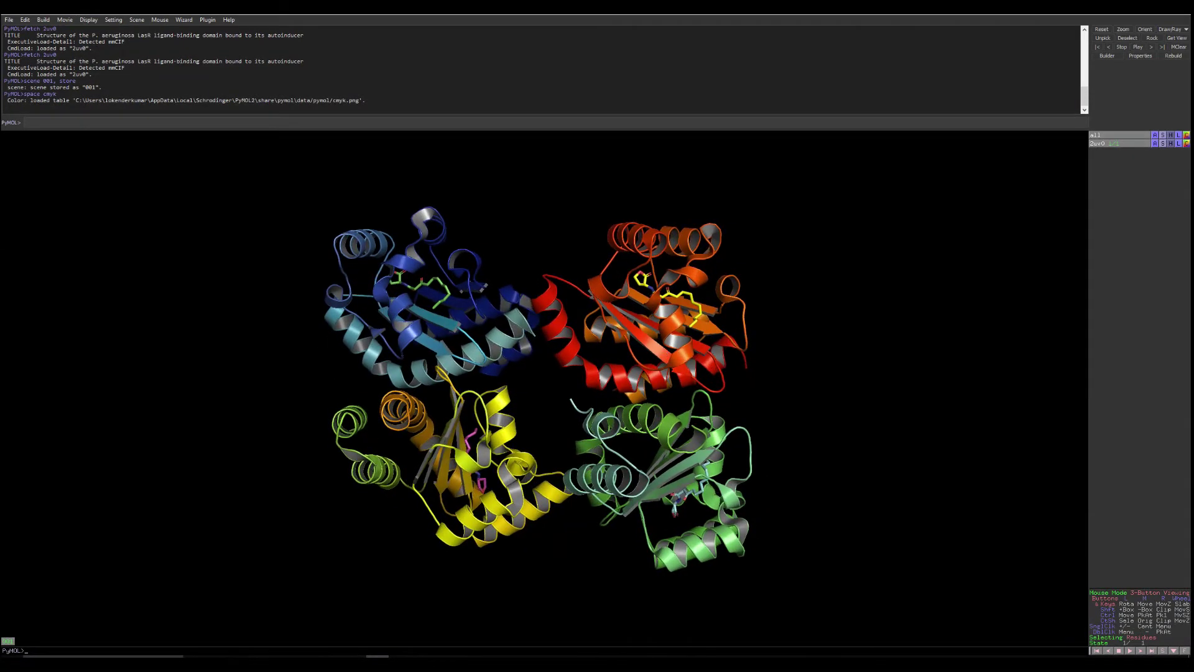
Set the display quality to Maximum Quality and store the cartoon view as scene 002
{"action": "left_click", "coordinate": [89, 20]}
{"action": "mouse_move", "coordinate": [142, 178]}
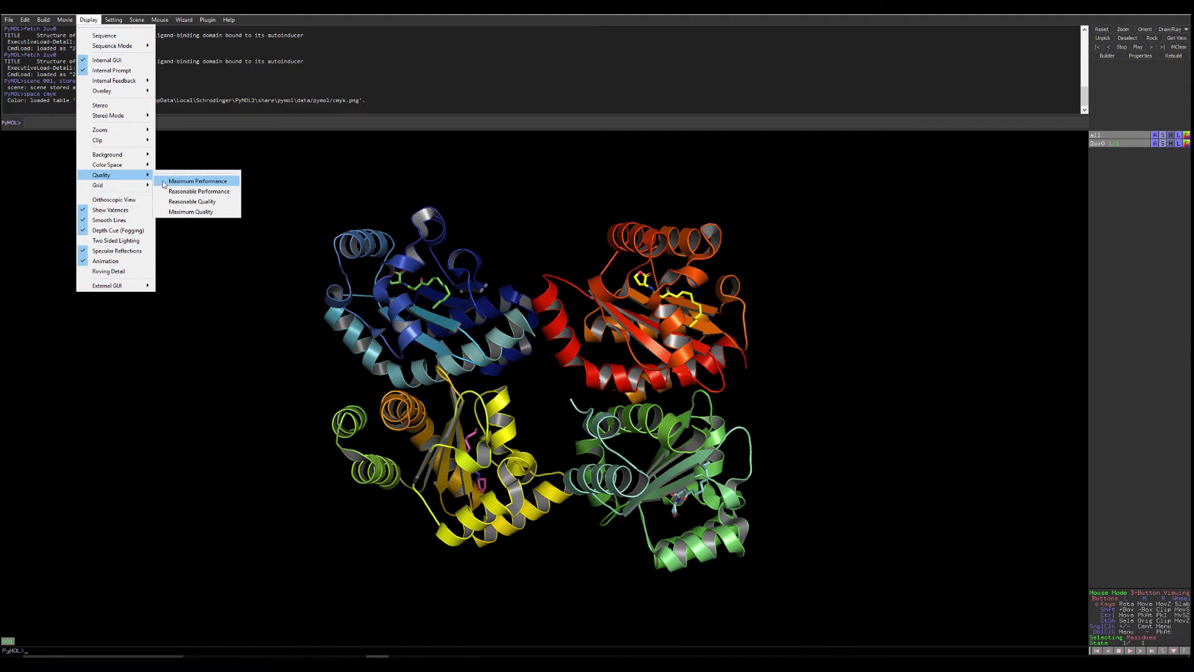
{"action": "left_click", "coordinate": [213, 212]}
{"action": "left_click_drag", "start_coordinate": [735, 437], "coordinate": [746, 431]}
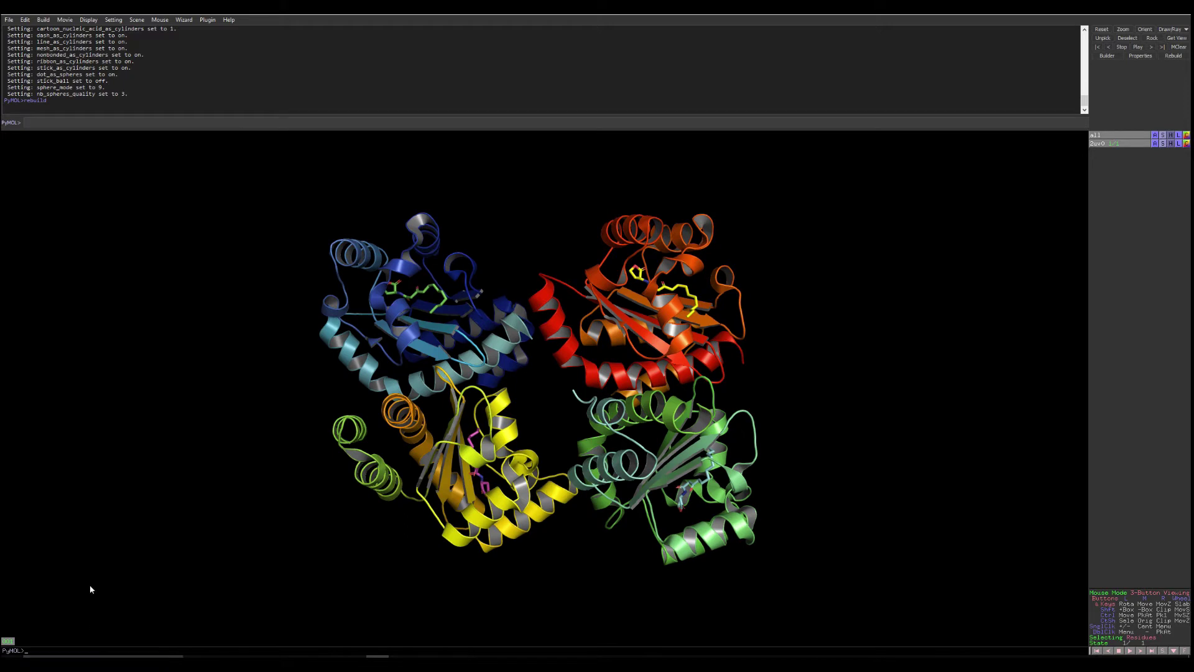
{"action": "left_click", "coordinate": [81, 120]}
{"action": "key", "text": "Return"}
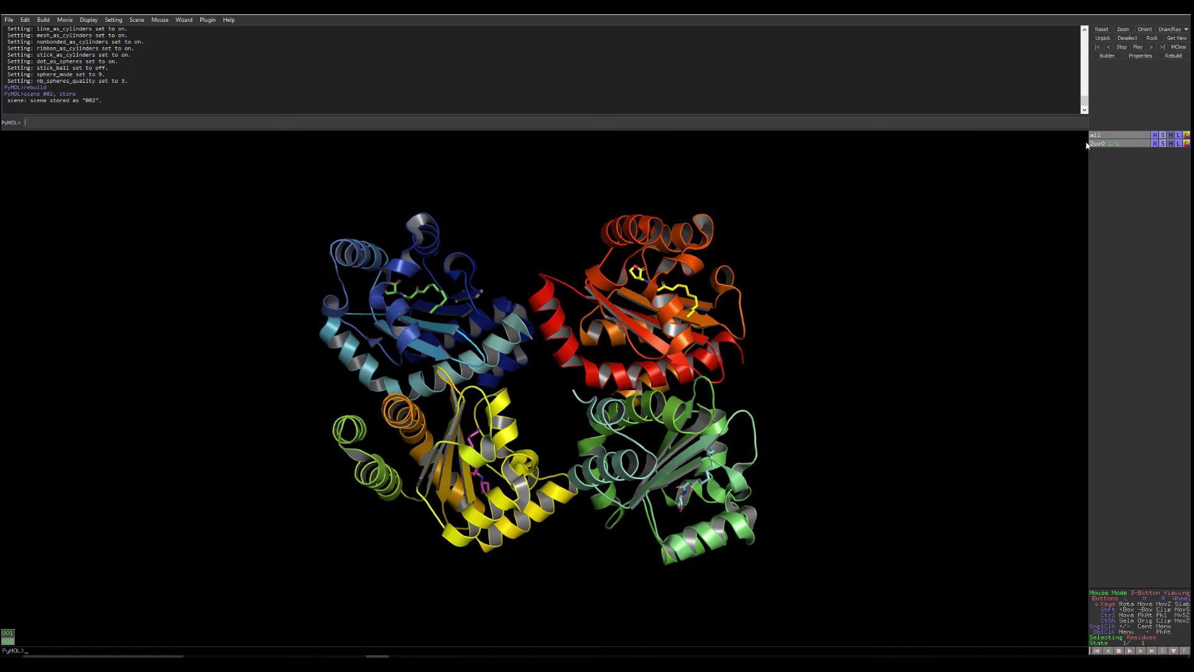
Show the molecular surface of 2uv0, rotate the protein to a new orientation, and store the view as scene 003
{"action": "left_click", "coordinate": [1154, 143]}
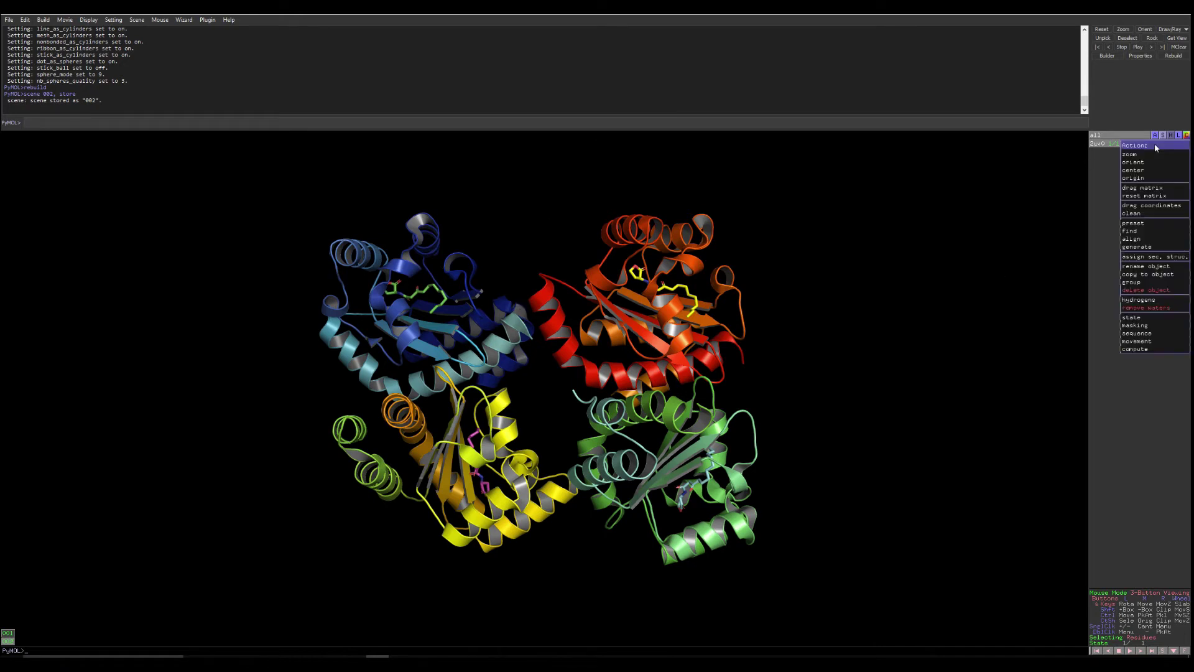
{"action": "left_click", "coordinate": [1148, 197]}
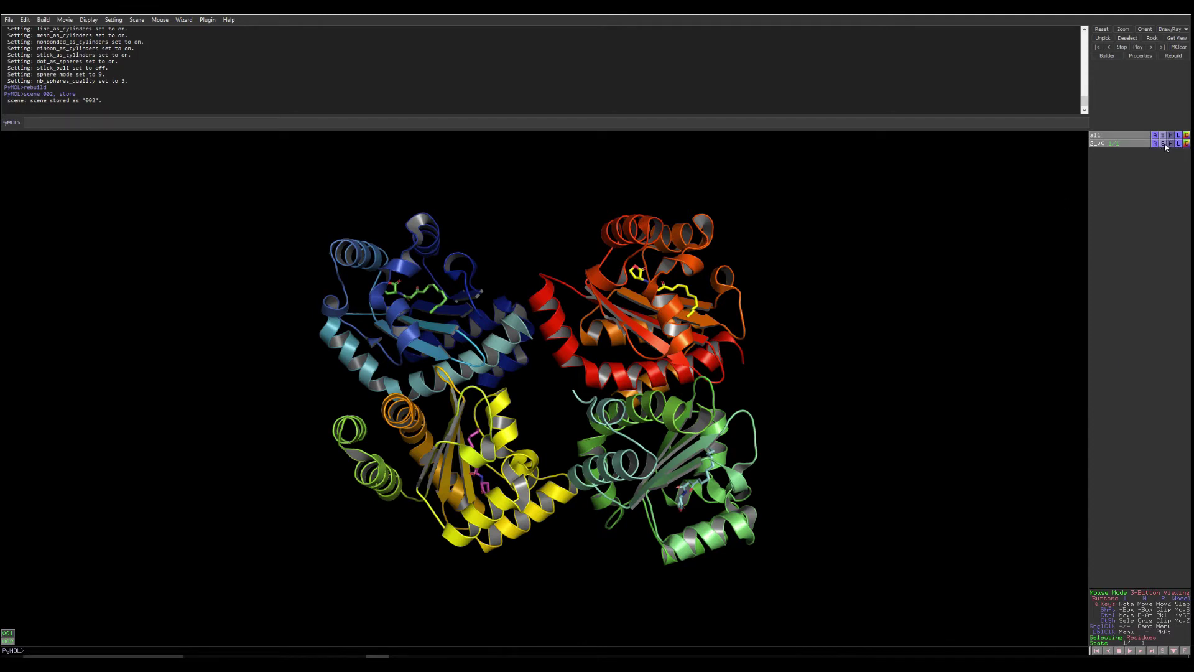
{"action": "left_click", "coordinate": [1163, 145]}
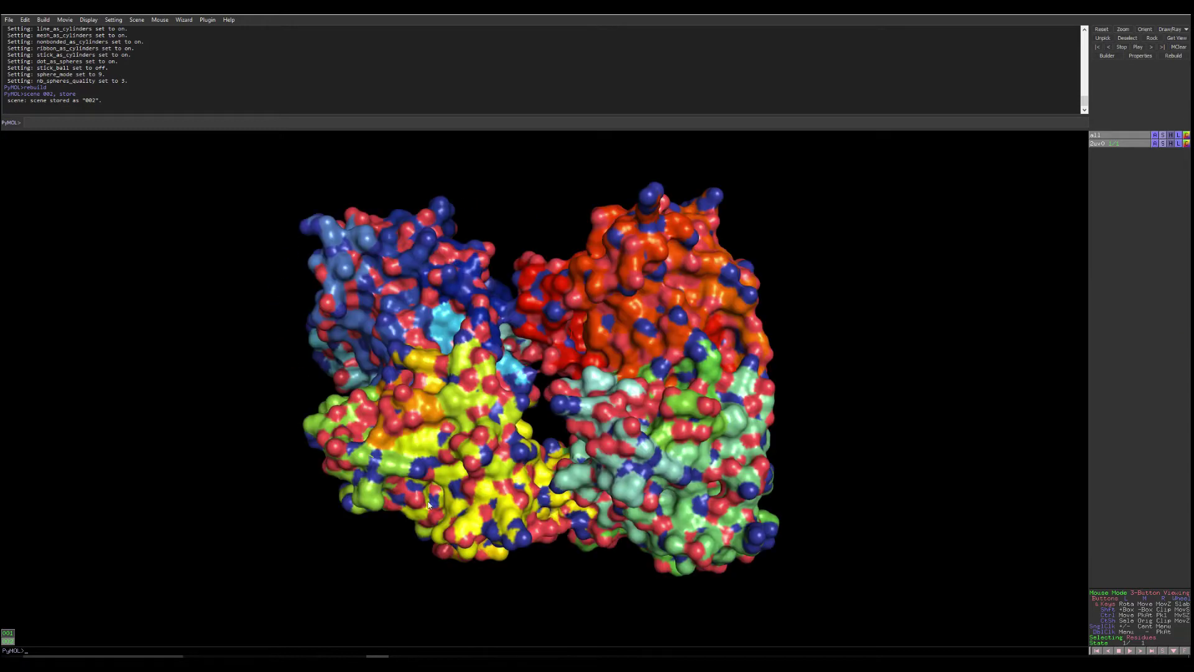
{"action": "left_click_drag", "start_coordinate": [604, 471], "coordinate": [553, 440]}
{"action": "left_click_drag", "start_coordinate": [622, 270], "coordinate": [558, 313]}
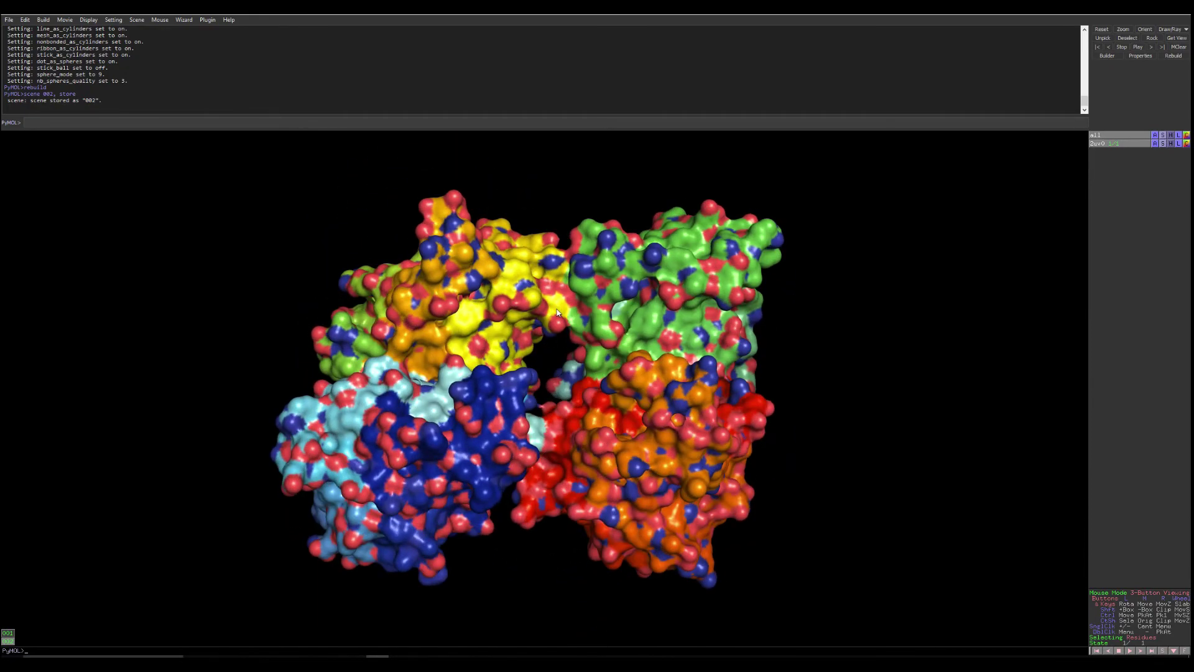
{"action": "left_click_drag", "start_coordinate": [498, 462], "coordinate": [482, 523]}
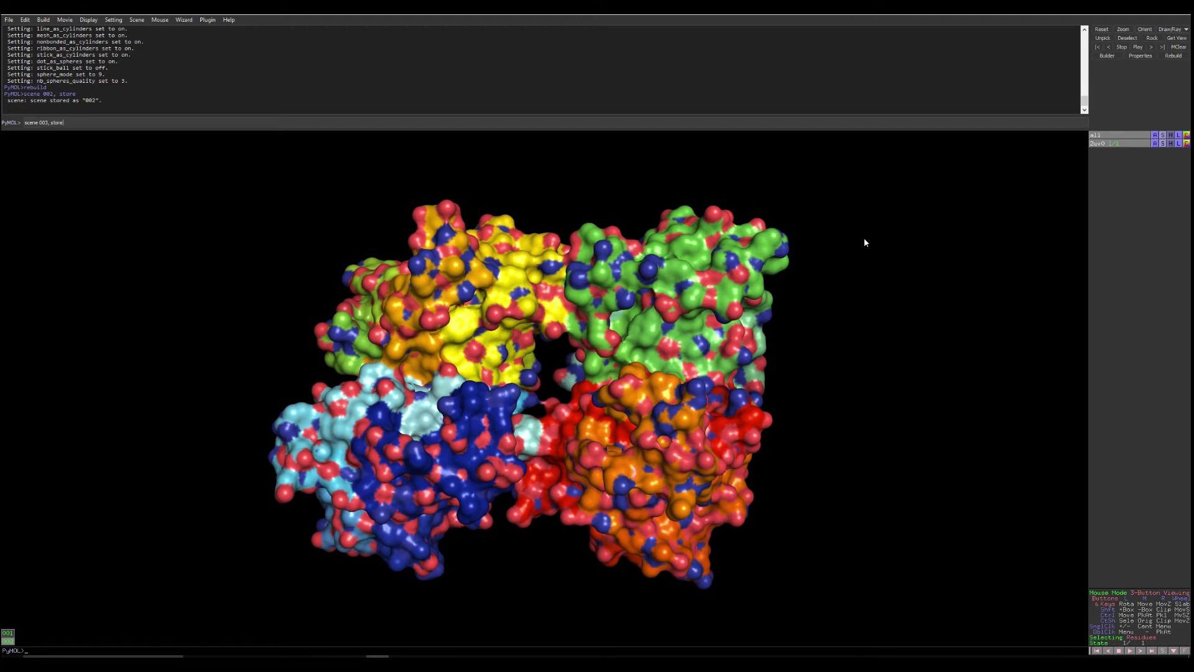
{"action": "key", "text": "Return"}
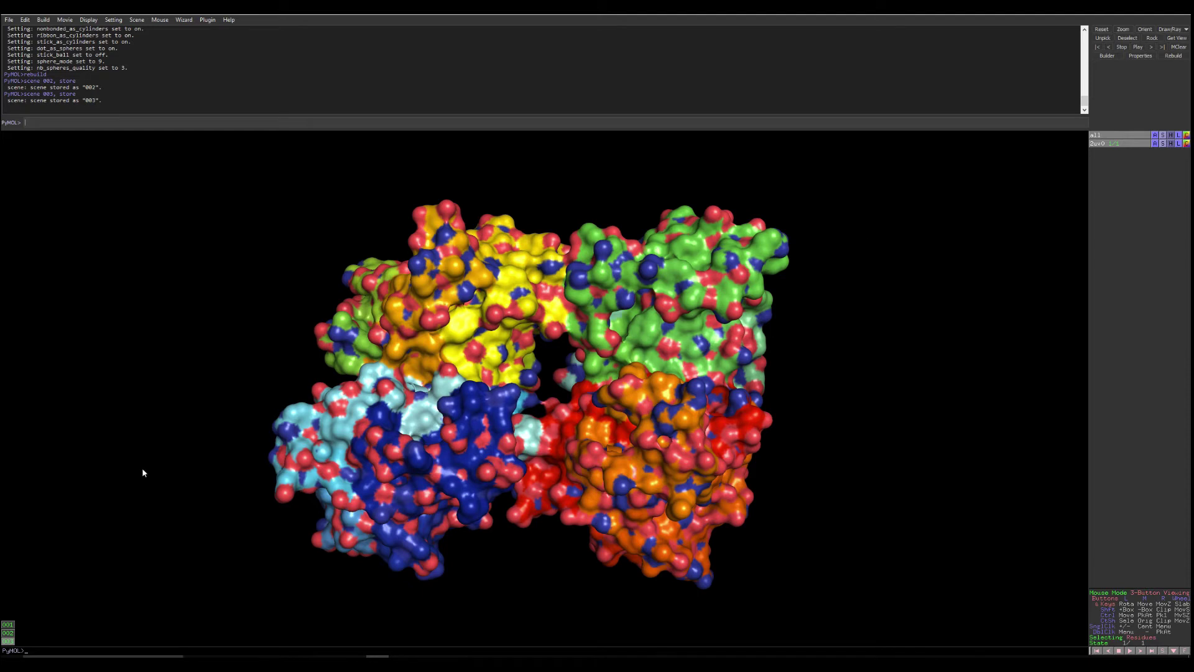
{"action": "left_click", "coordinate": [5, 641]}
Show the 2uv0 object's atoms as spheres
{"action": "left_click", "coordinate": [1155, 143]}
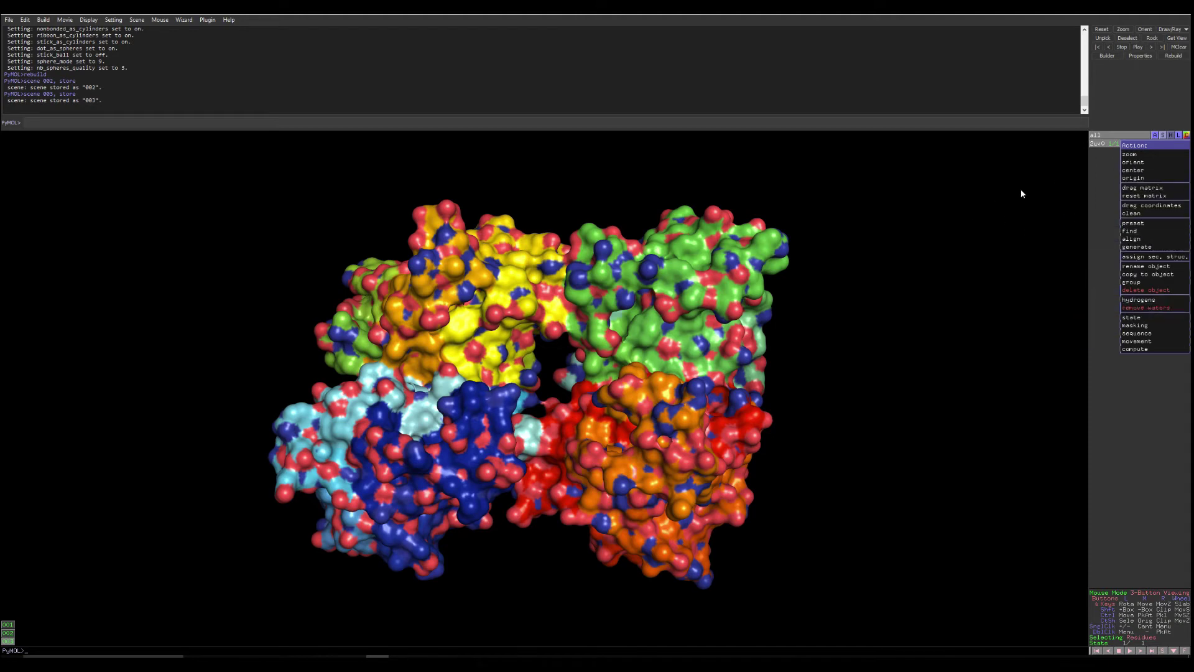
{"action": "left_click", "coordinate": [1168, 158]}
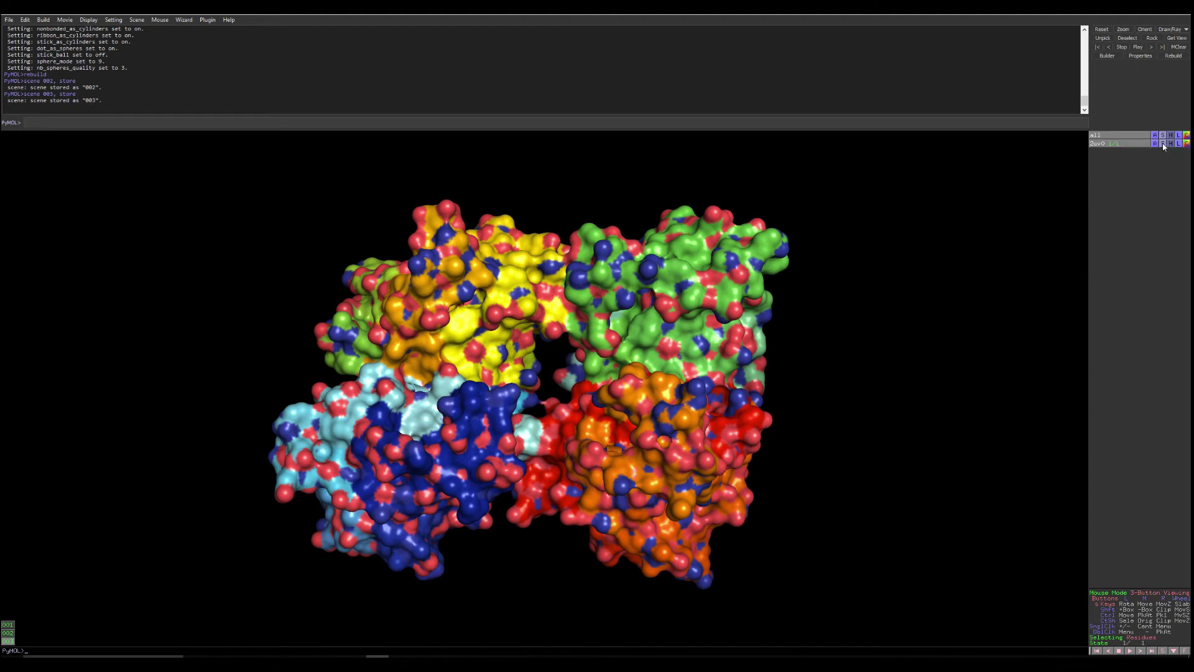
{"action": "left_click", "coordinate": [1163, 144]}
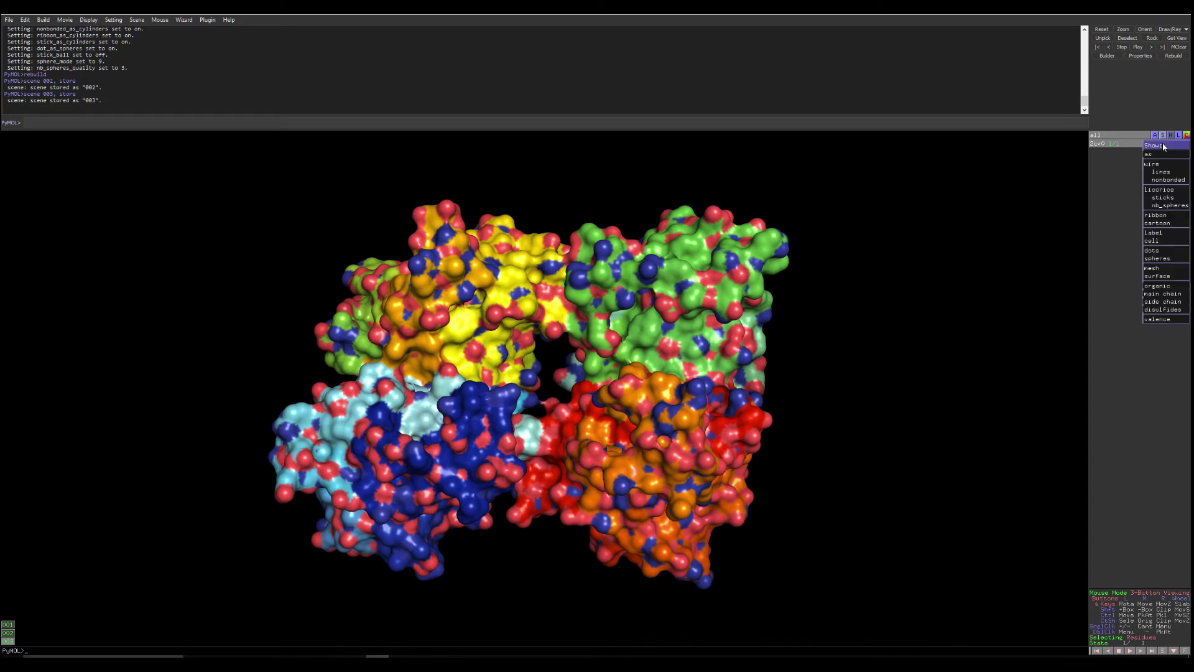
{"action": "left_click", "coordinate": [1158, 258]}
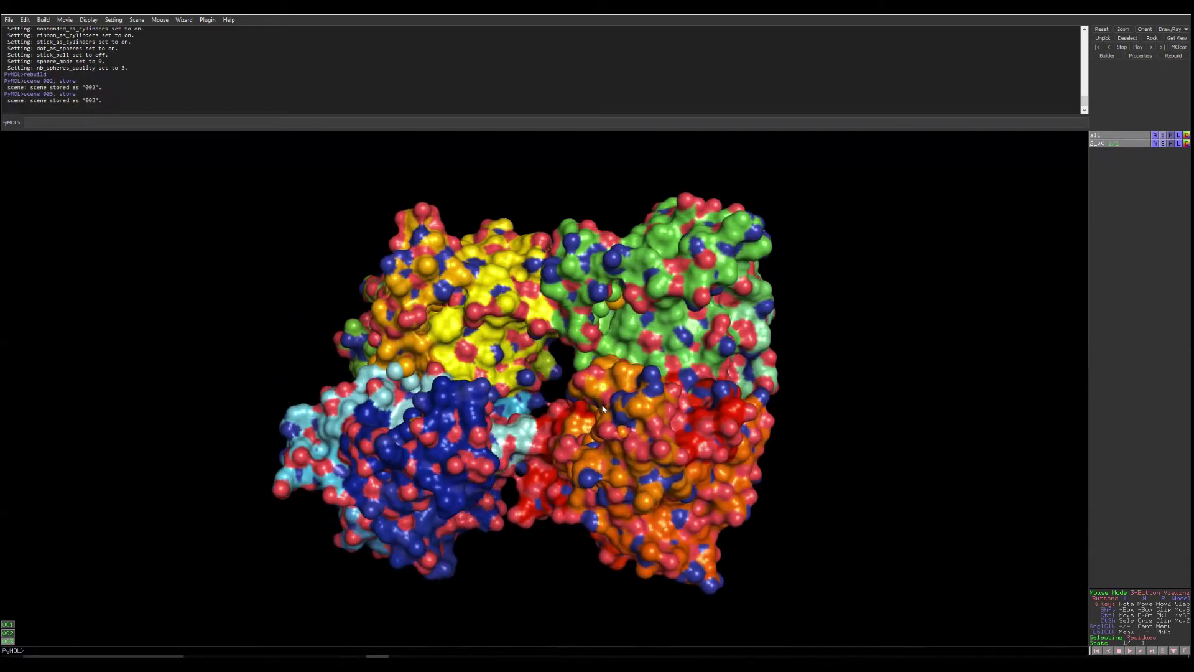
Hide the surface of 2uv0 so only its sphere representation is displayed, and orient the model
{"action": "left_click", "coordinate": [1171, 144]}
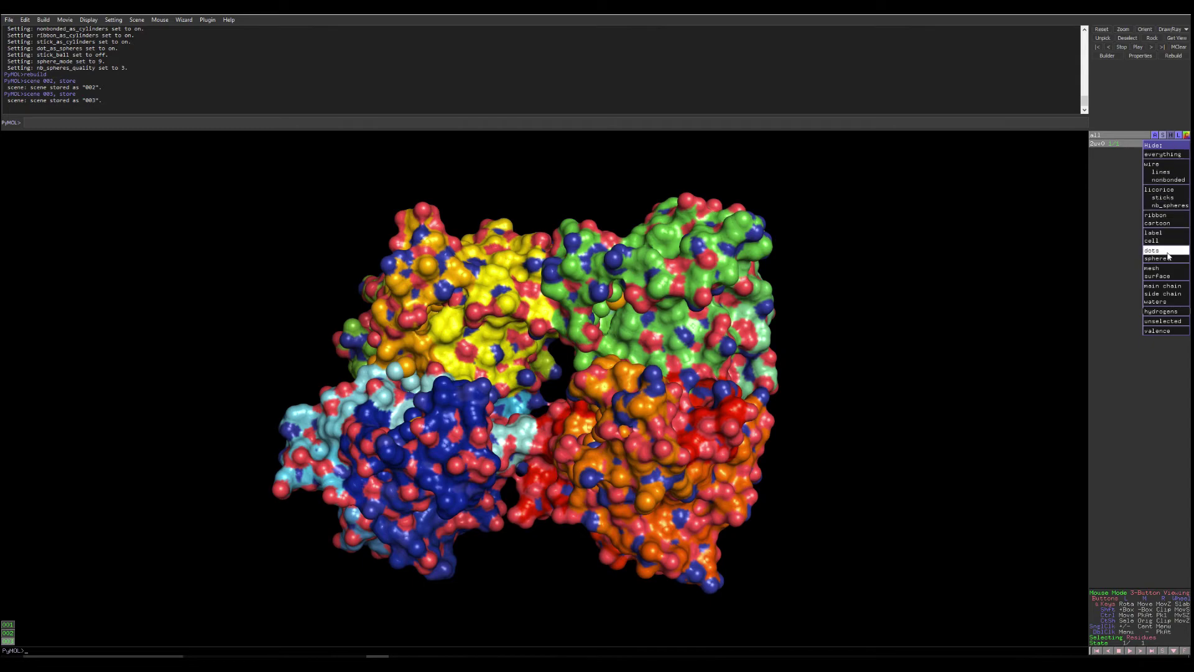
{"action": "left_click", "coordinate": [1158, 276]}
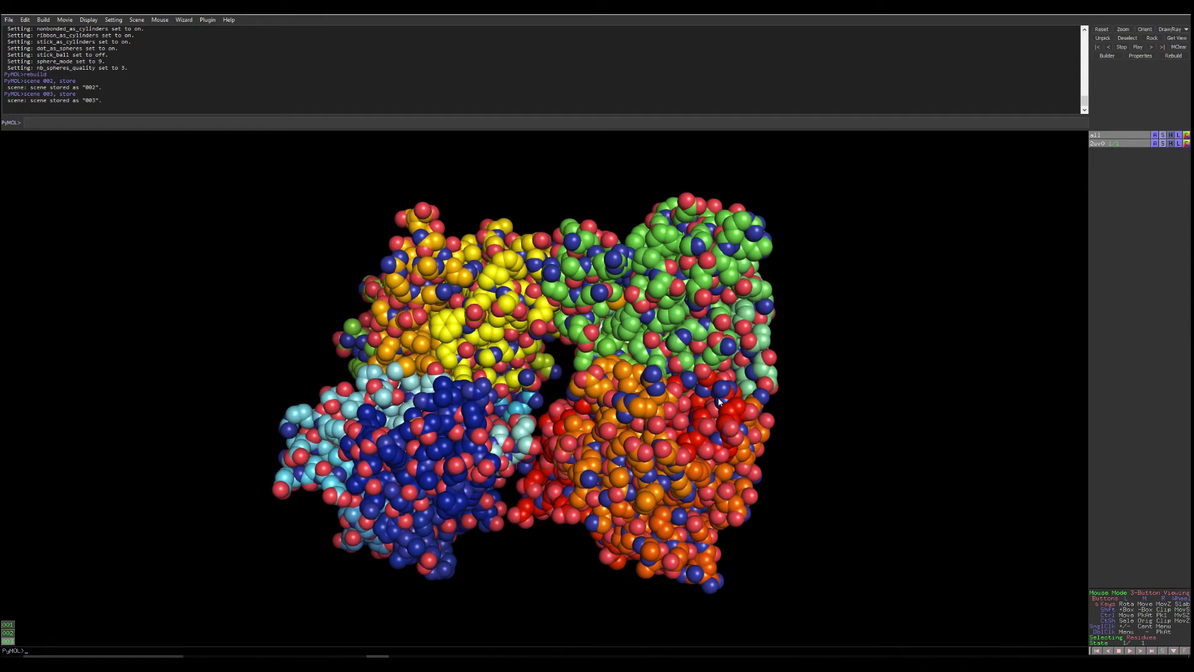
{"action": "left_click_drag", "start_coordinate": [526, 529], "coordinate": [530, 285]}
{"action": "key", "text": "Page_Up"}
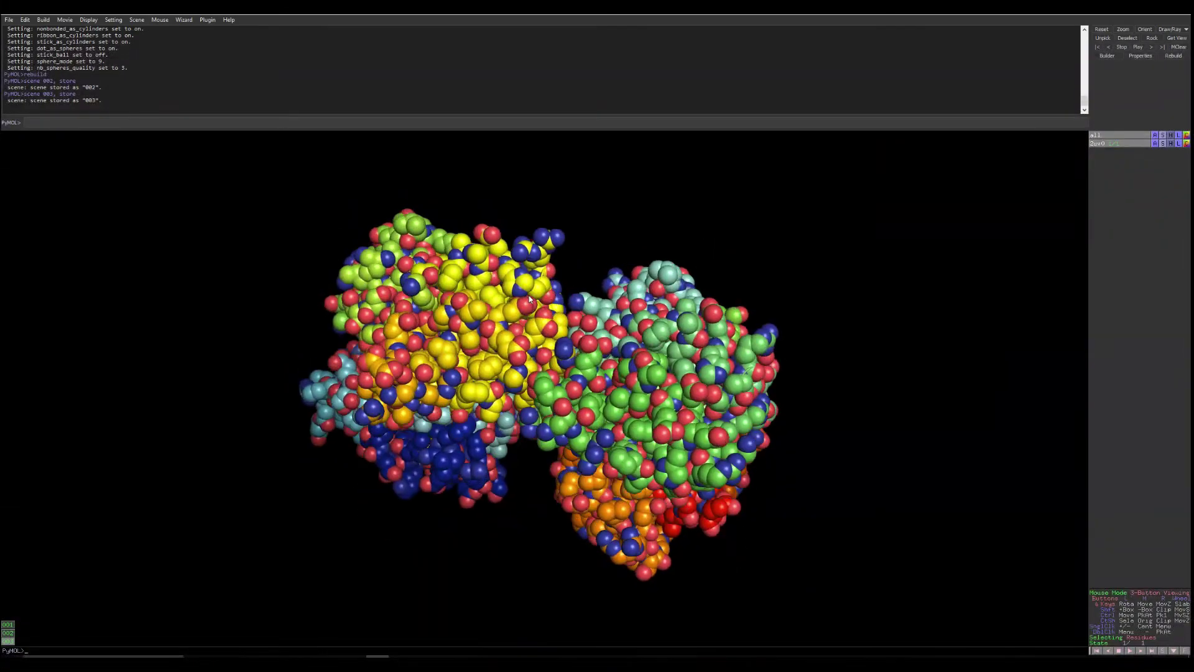
{"action": "left_click_drag", "start_coordinate": [531, 287], "coordinate": [536, 203]}
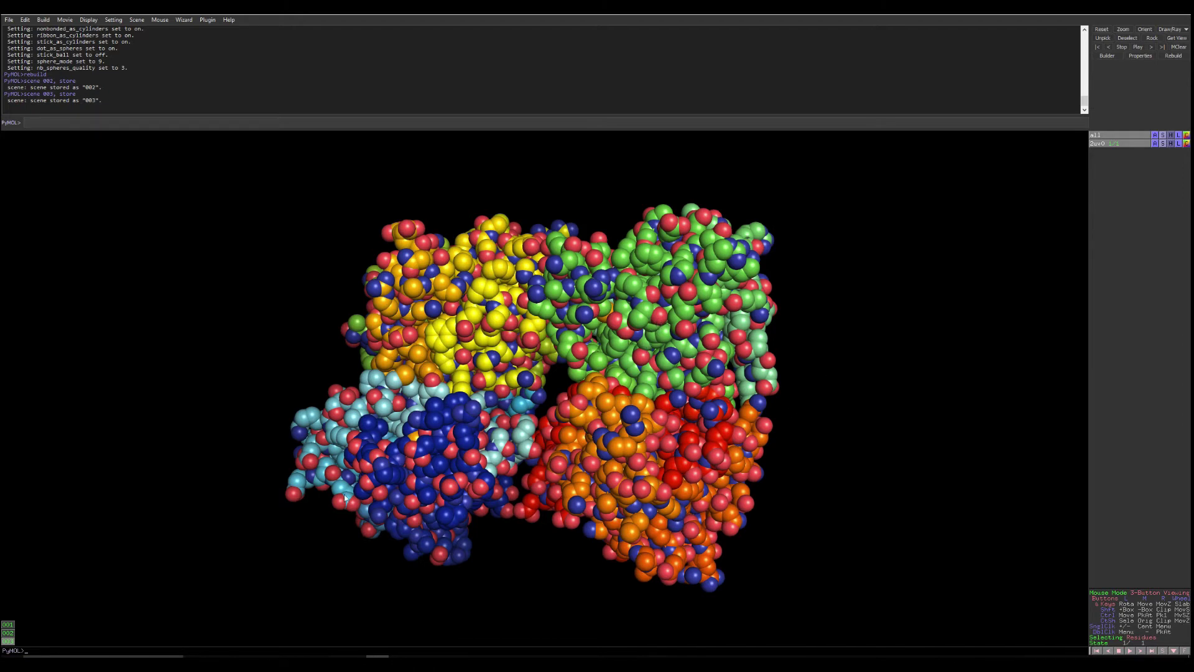
Store the current sphere view of 2uv0 as scene 004
{"action": "left_click", "coordinate": [60, 122]}
{"action": "key", "text": "Return"}
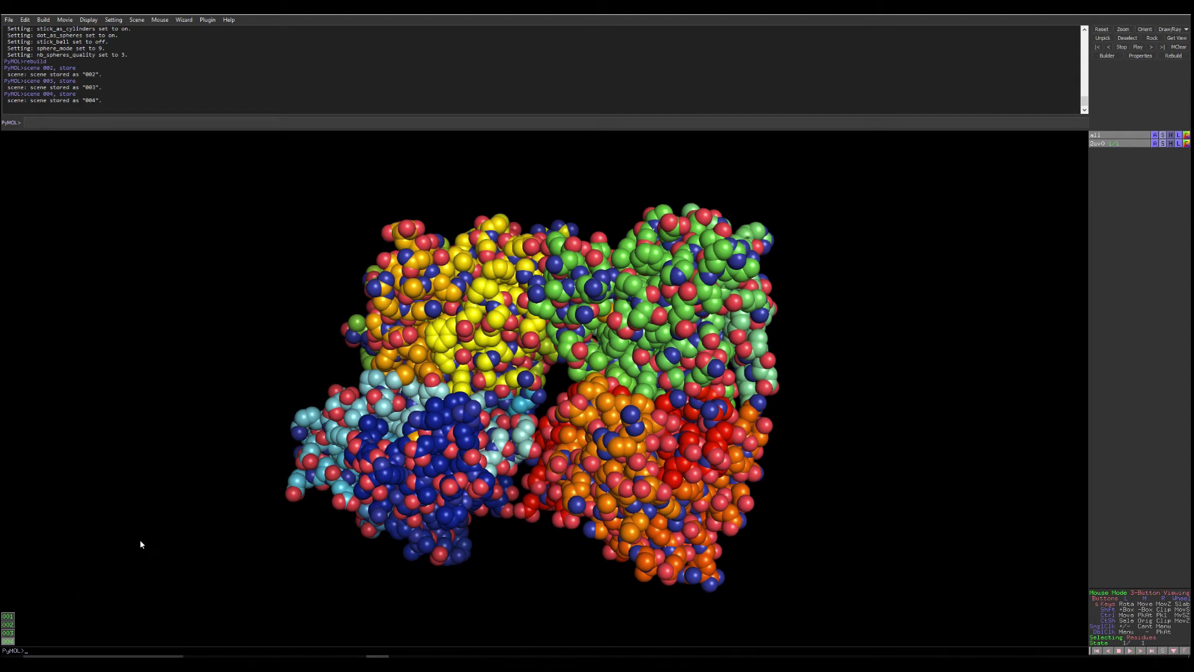
Recall the stored scenes 001 to 004 in turn to review them, then cycle again from 001 to the surface view in scene 003
{"action": "left_click", "coordinate": [8, 618]}
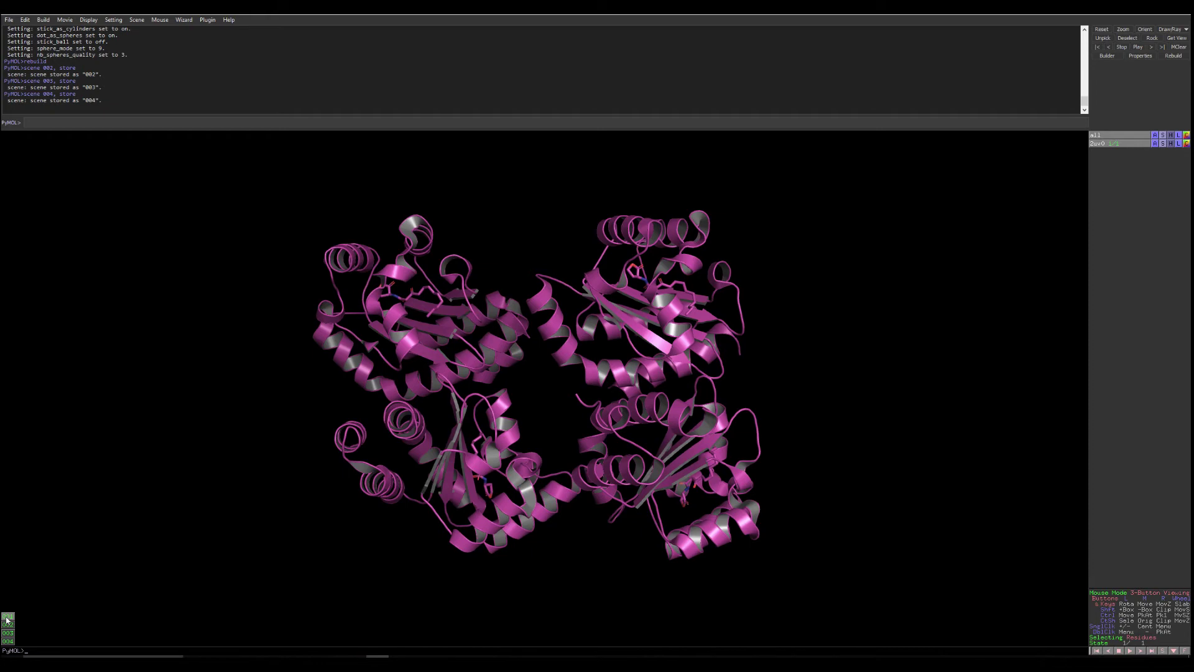
{"action": "left_click", "coordinate": [8, 624]}
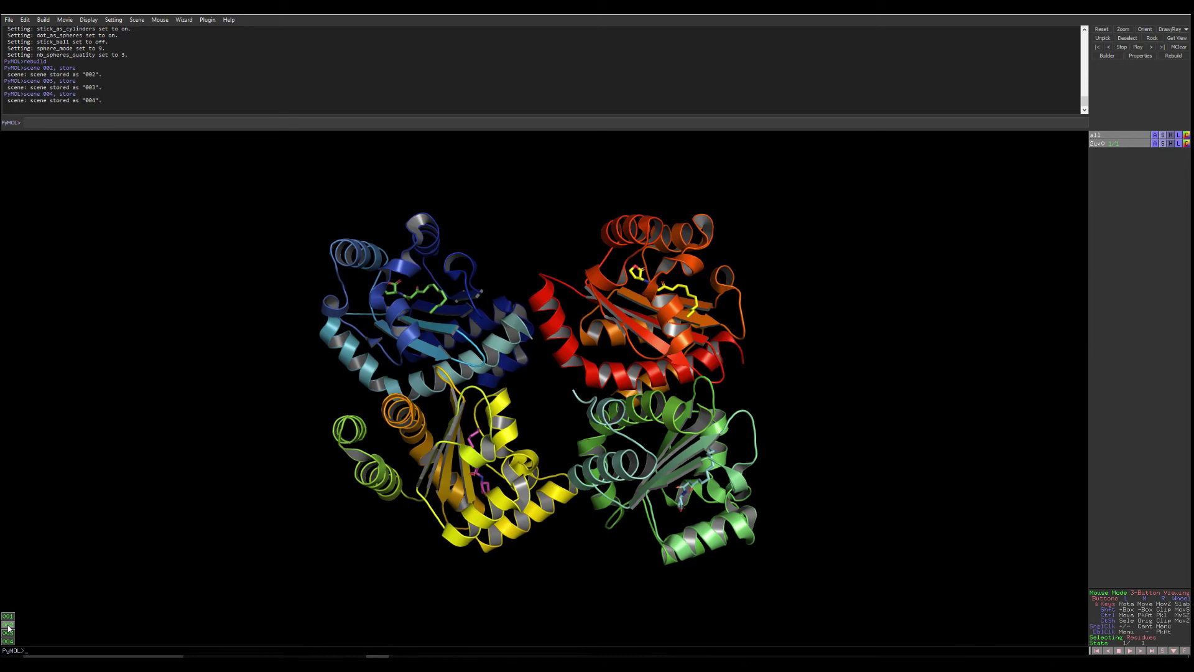
{"action": "left_click", "coordinate": [9, 632]}
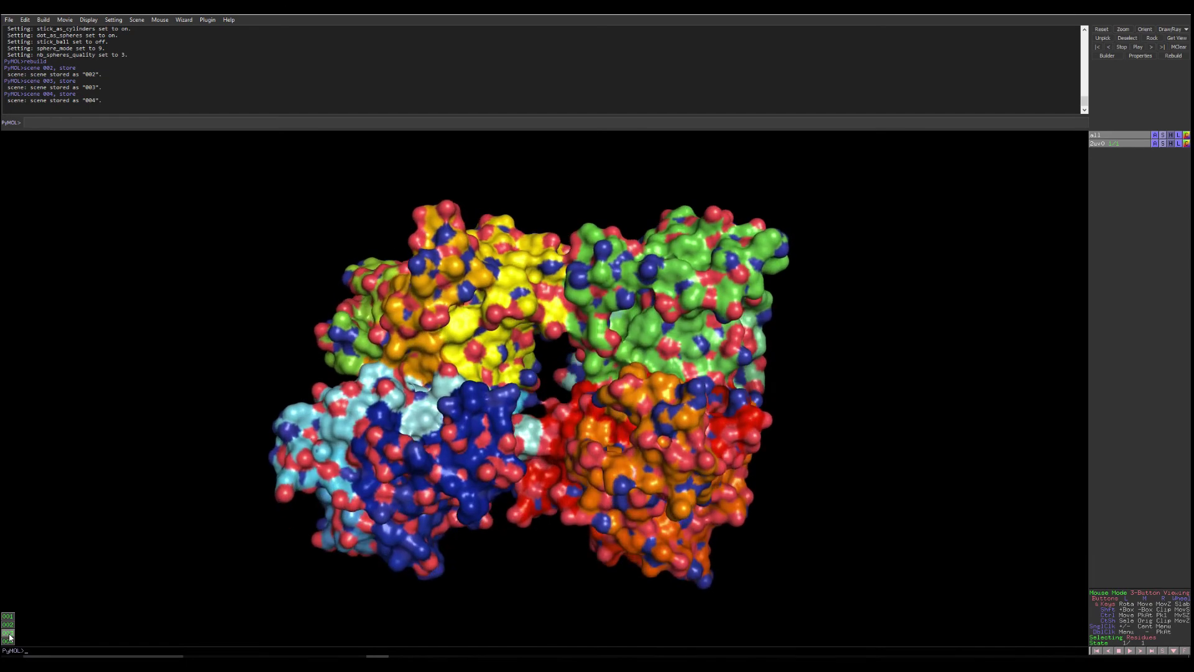
{"action": "left_click", "coordinate": [7, 641]}
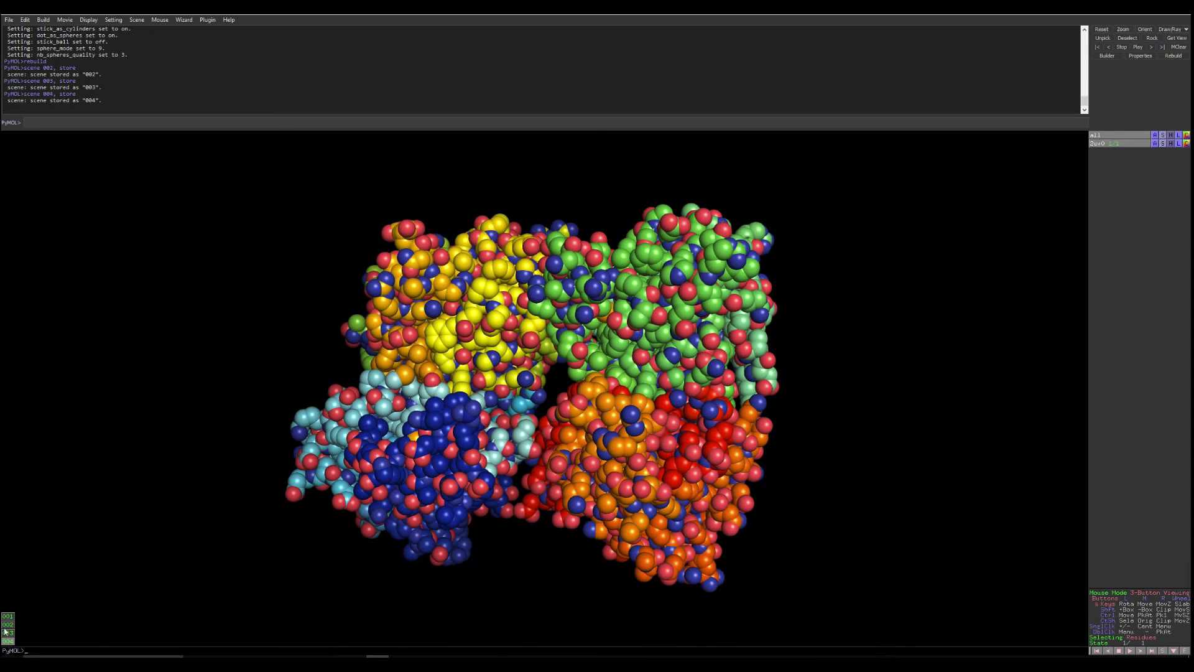
{"action": "left_click", "coordinate": [9, 616]}
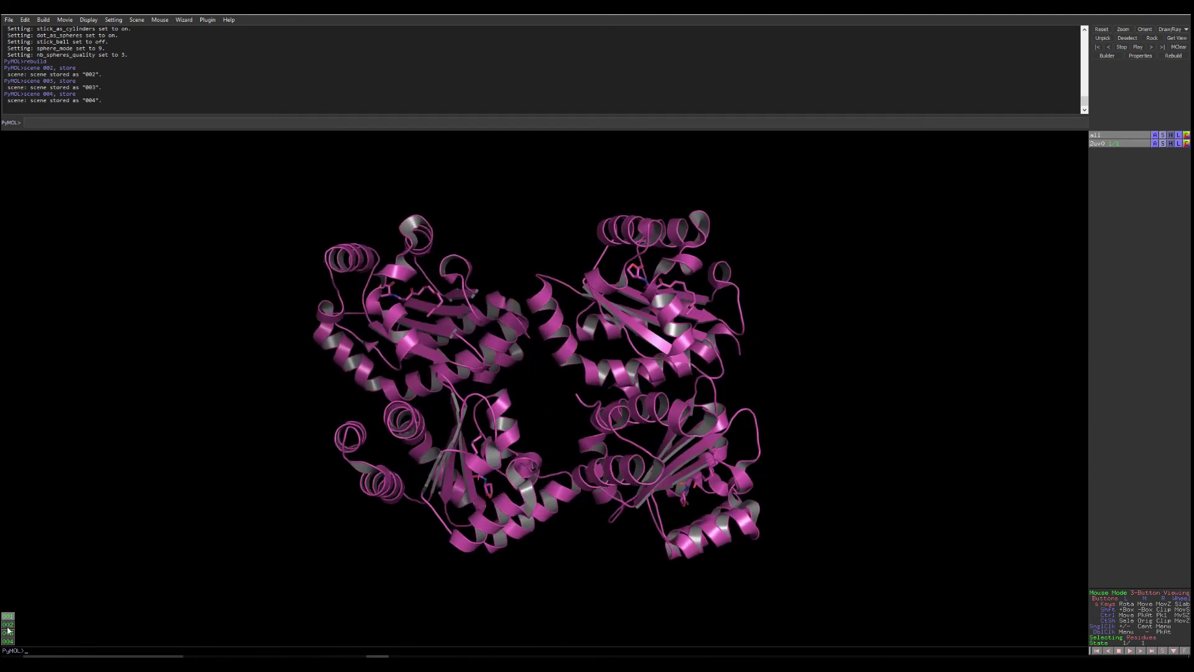
{"action": "left_click", "coordinate": [8, 629]}
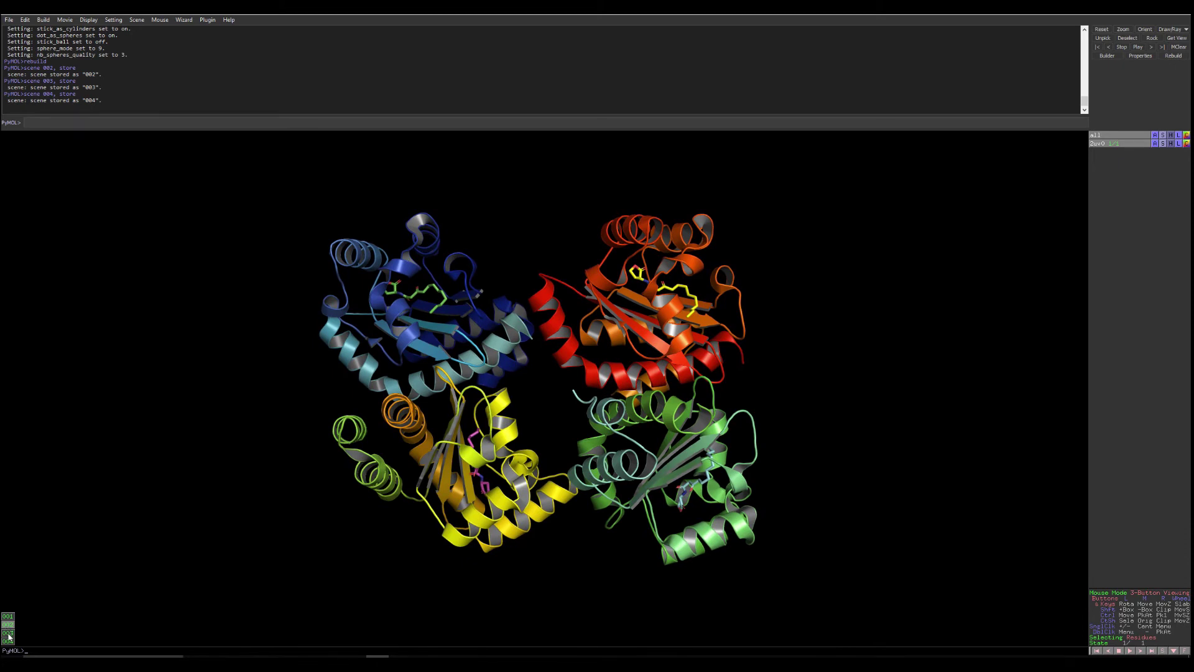
{"action": "left_click", "coordinate": [9, 635]}
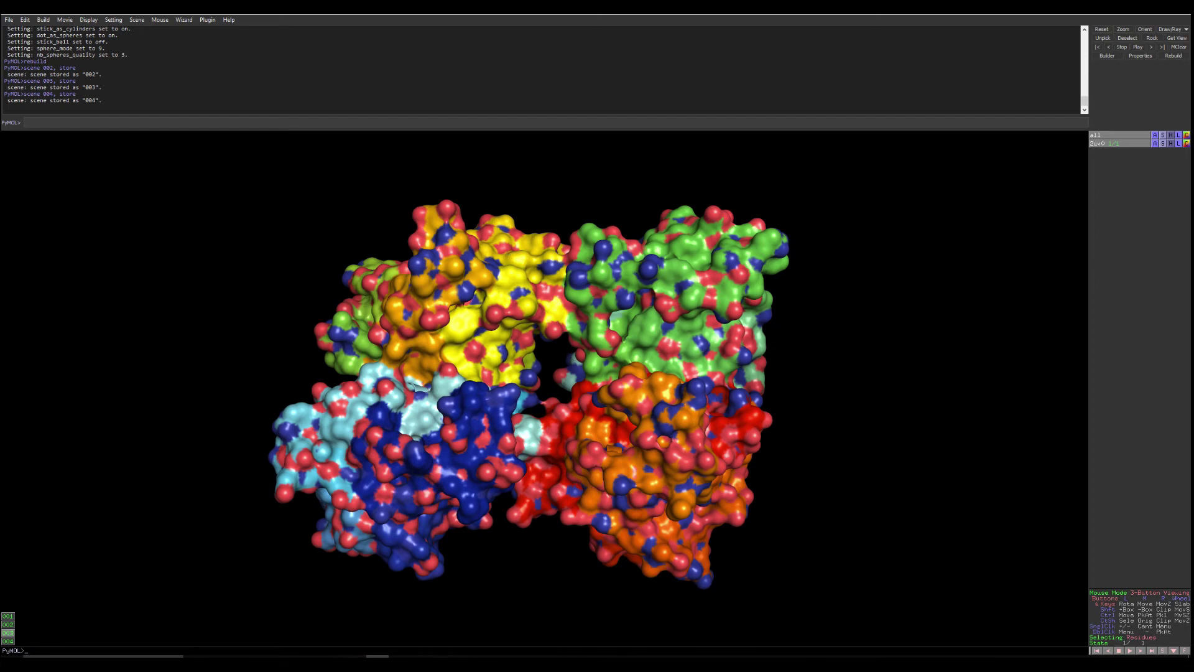
Ray-trace the surface view of scene 003 at 2340 by 1110, and return to the interactive view
{"action": "left_click", "coordinate": [1169, 29]}
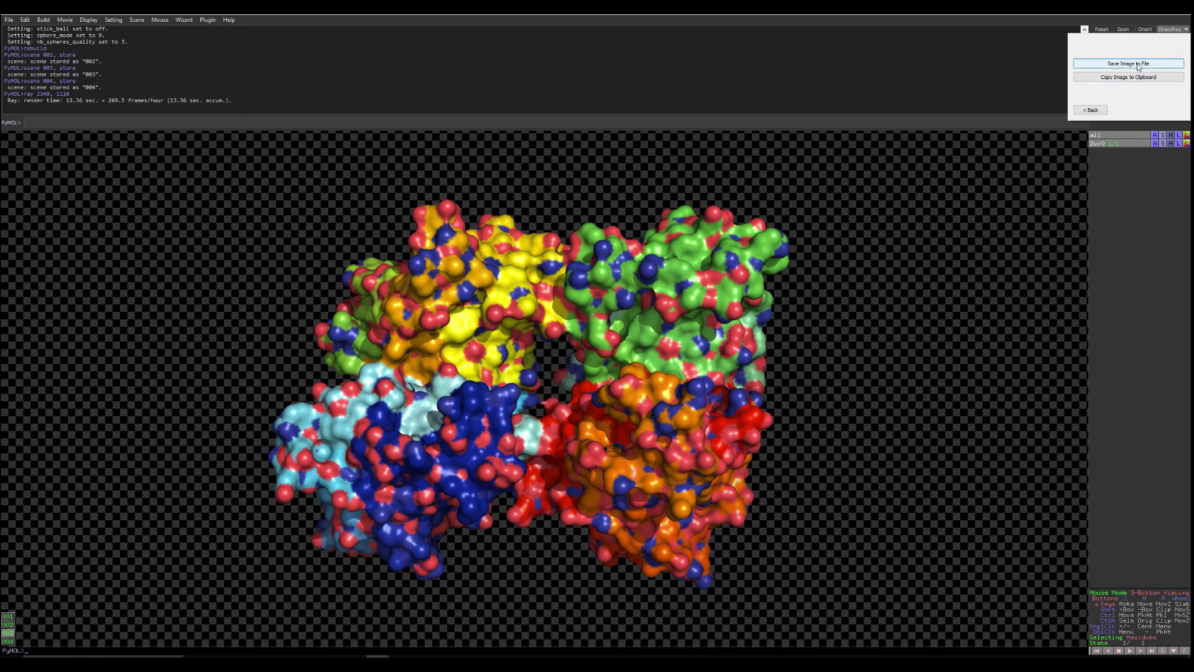
{"action": "left_click", "coordinate": [962, 304]}
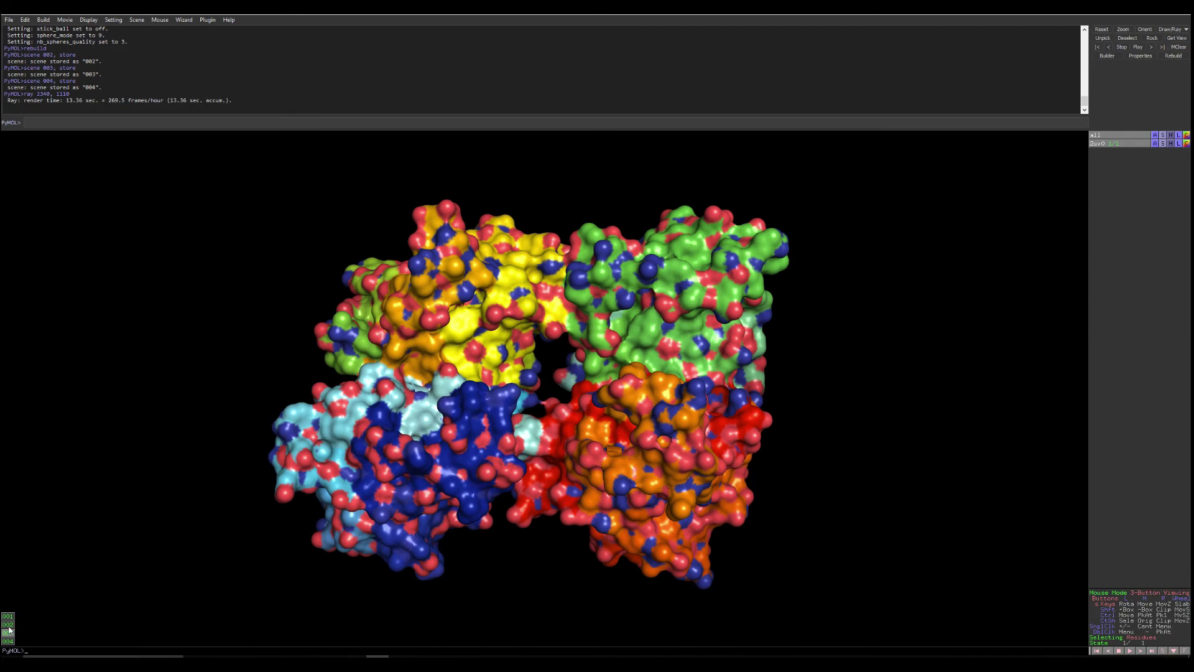
Rotate the surface model of 2uv0 to examine it from several sides
{"action": "left_click_drag", "start_coordinate": [689, 419], "coordinate": [525, 409]}
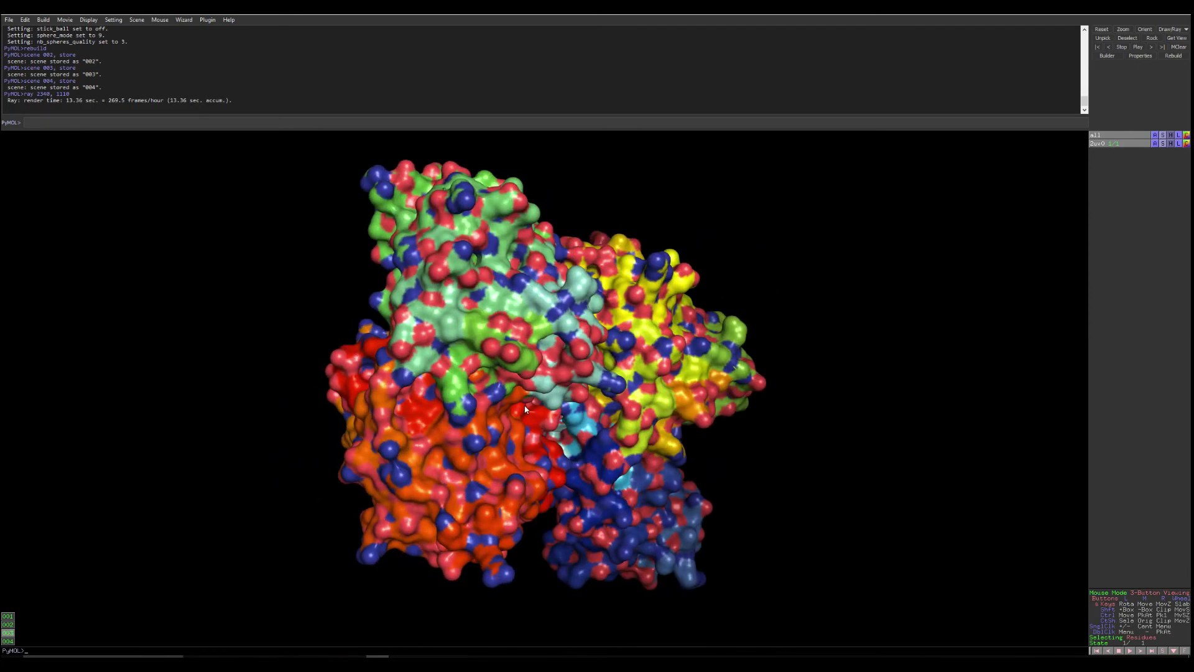
{"action": "left_click_drag", "start_coordinate": [800, 426], "coordinate": [609, 406]}
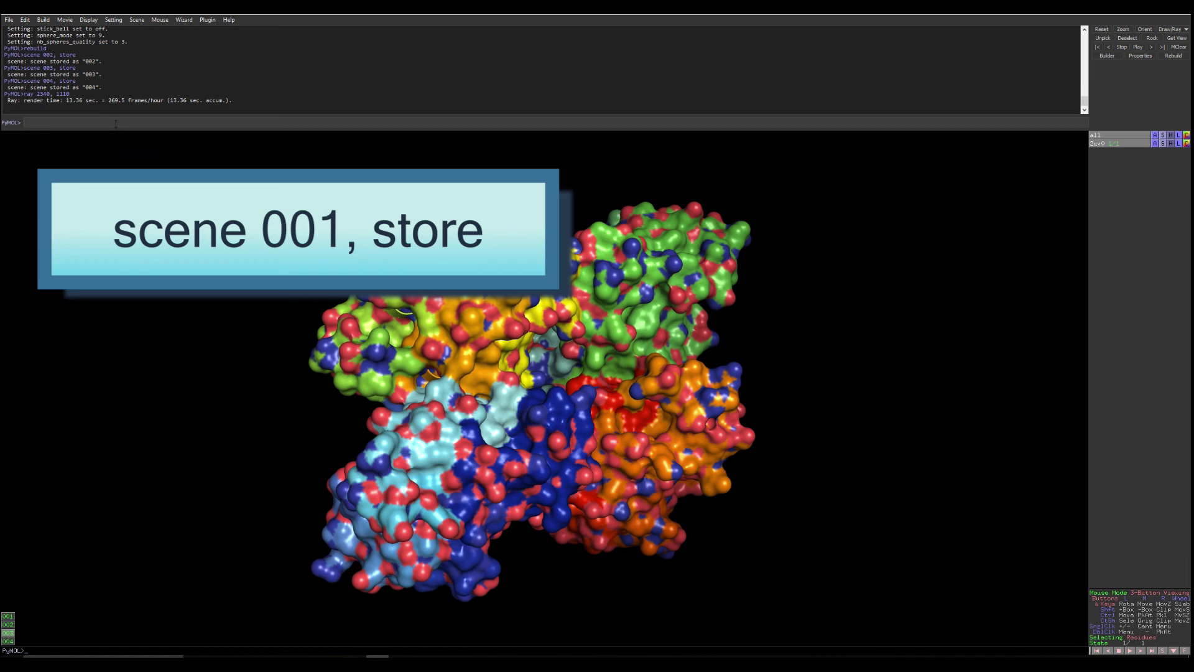
{"action": "left_click_drag", "start_coordinate": [734, 376], "coordinate": [532, 369]}
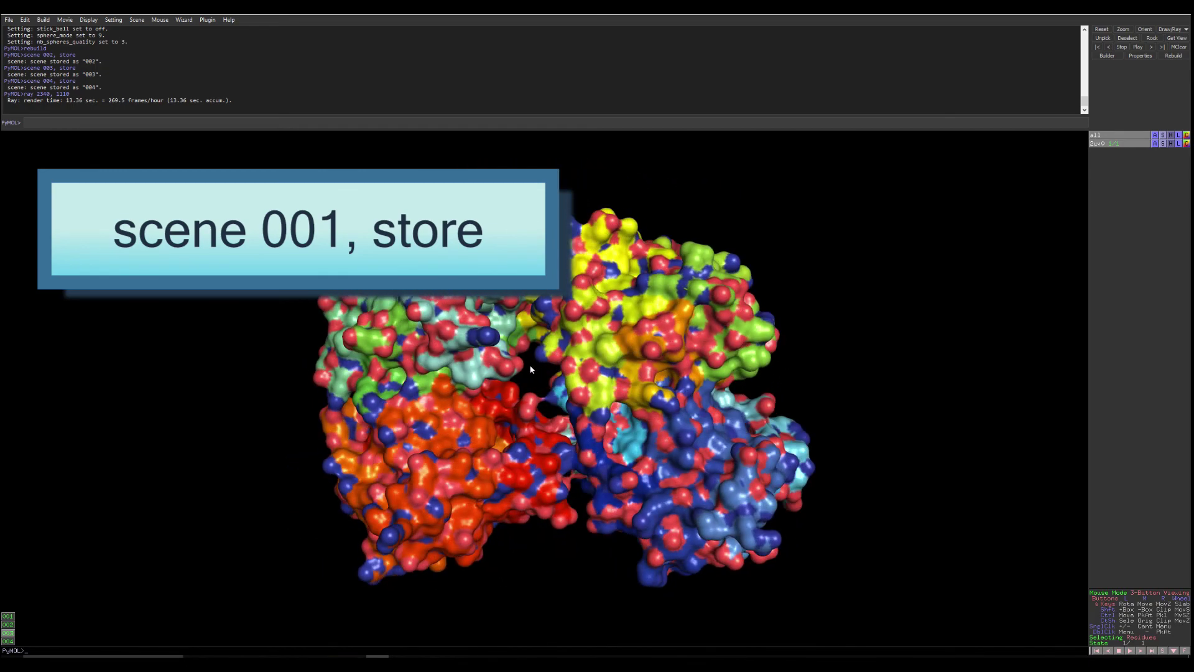
{"action": "left_click_drag", "start_coordinate": [936, 373], "coordinate": [561, 372]}
{"action": "left_click_drag", "start_coordinate": [923, 360], "coordinate": [627, 367]}
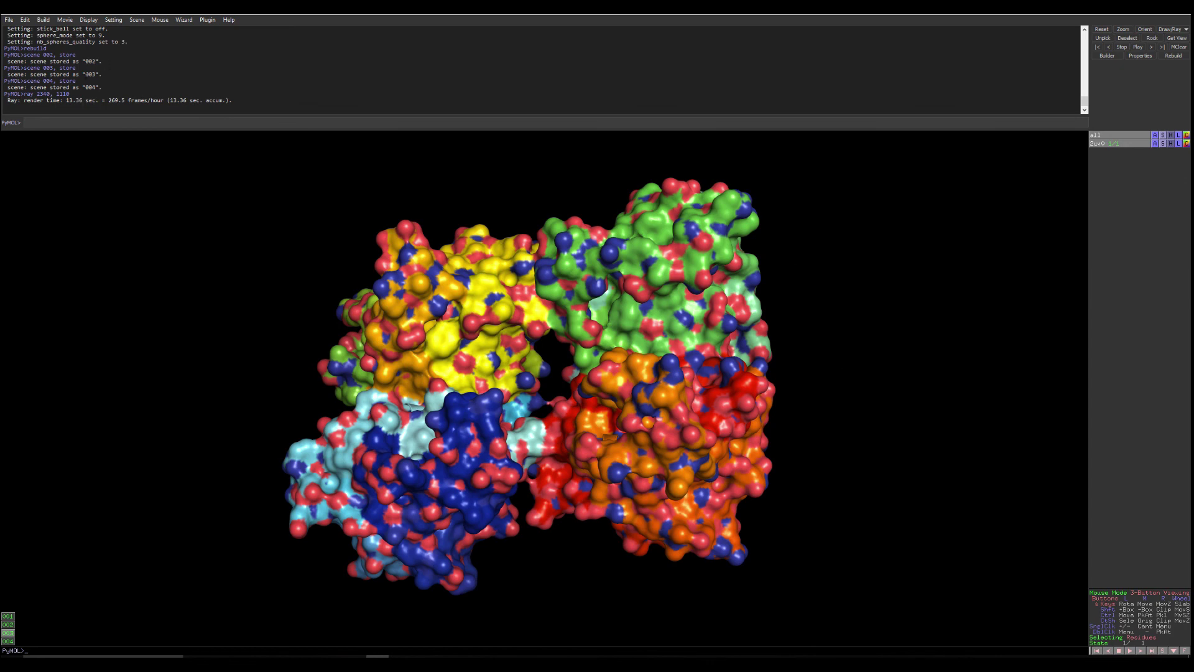
{"action": "left_click", "coordinate": [8, 20]}
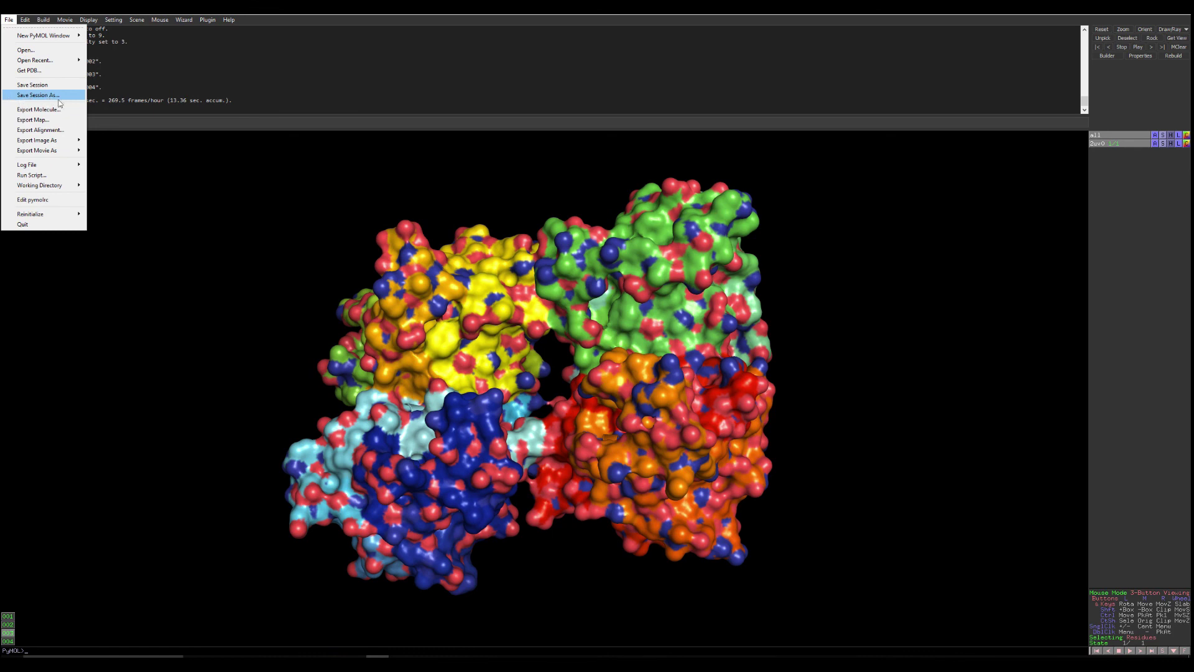
{"action": "left_click", "coordinate": [883, 393]}
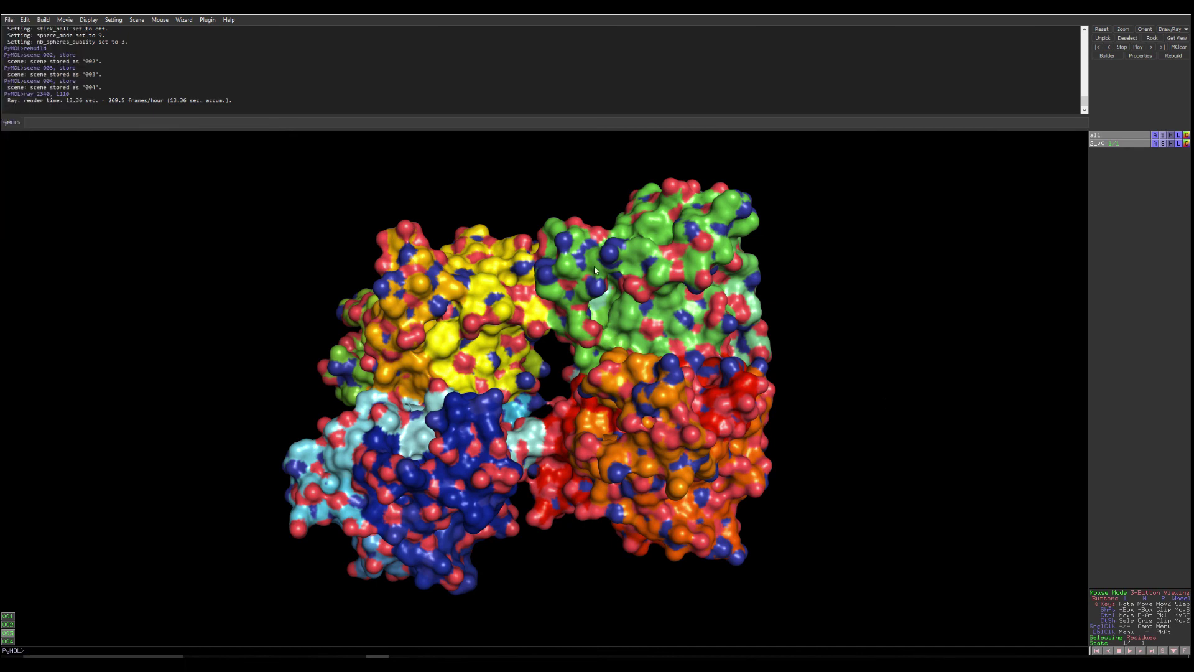